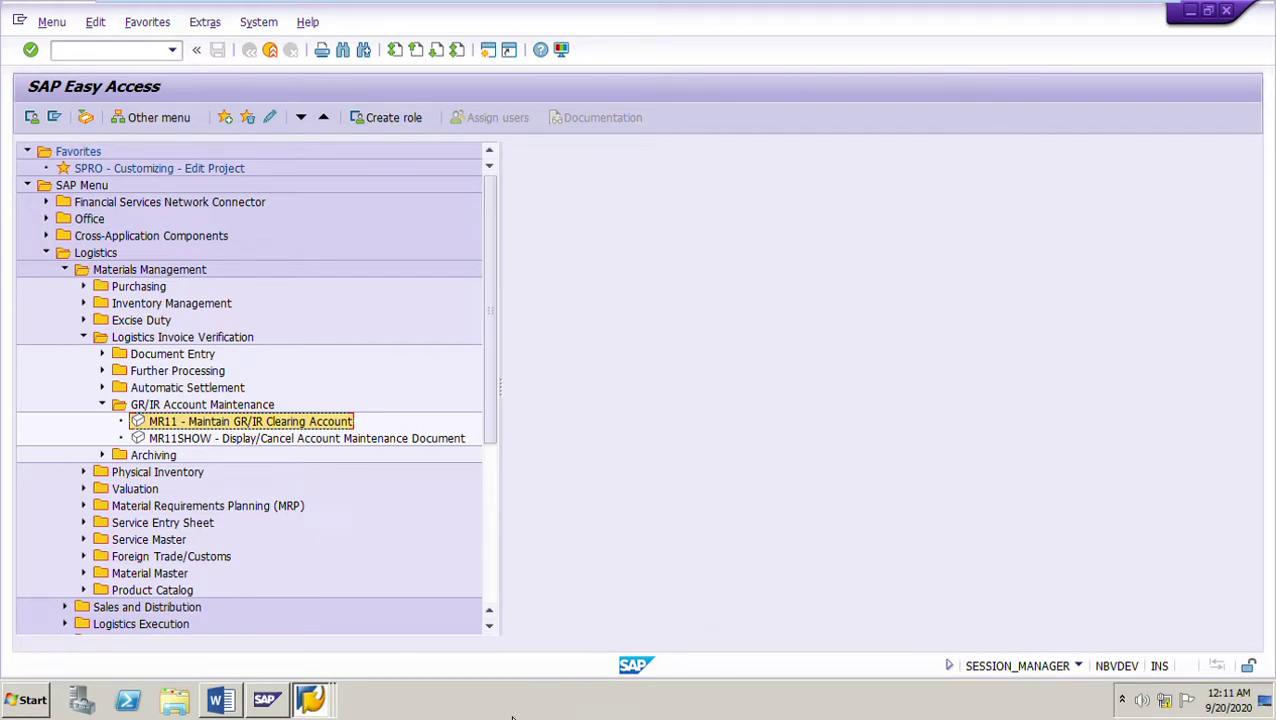
Step: Show transaction MR11 - Maintain GR/IR Clearing Account under GR/IR Account Maintenance
{"action": "mouse_move", "coordinate": [316, 708]}
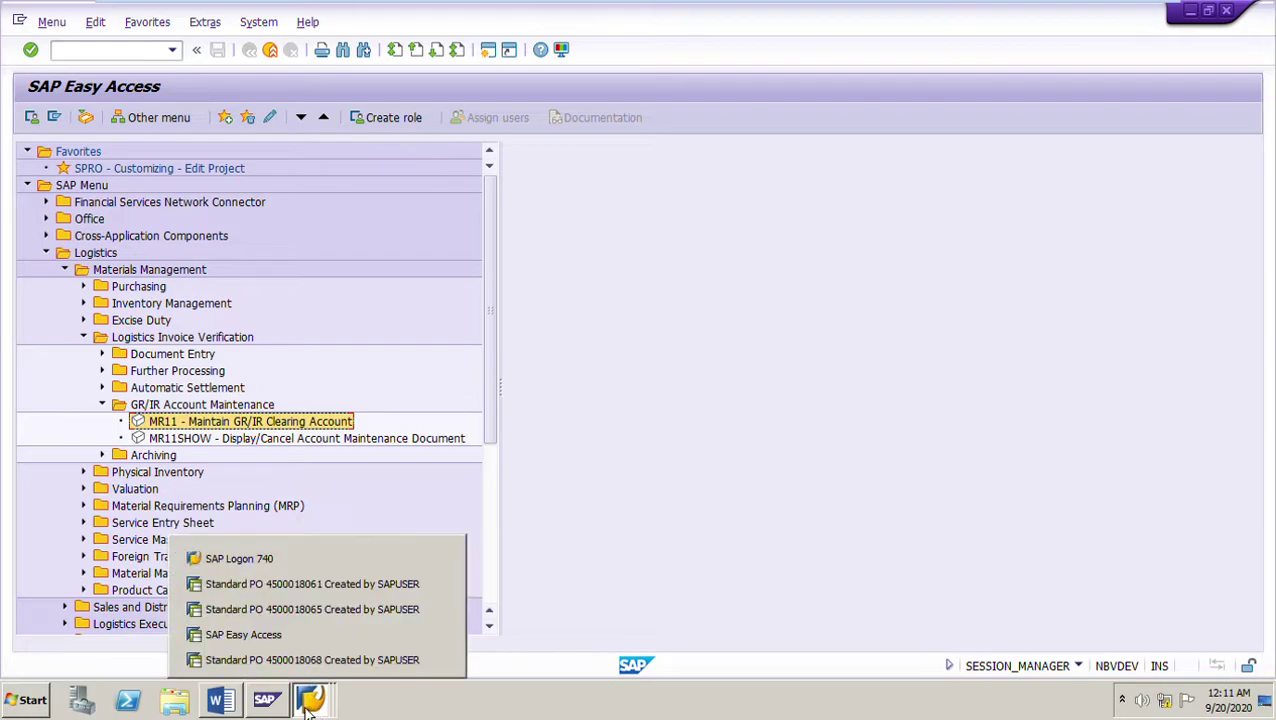
Step: Scroll through the Word GR/IR recap and select its three offsetting-posting paragraphs
{"action": "left_click", "coordinate": [222, 700]}
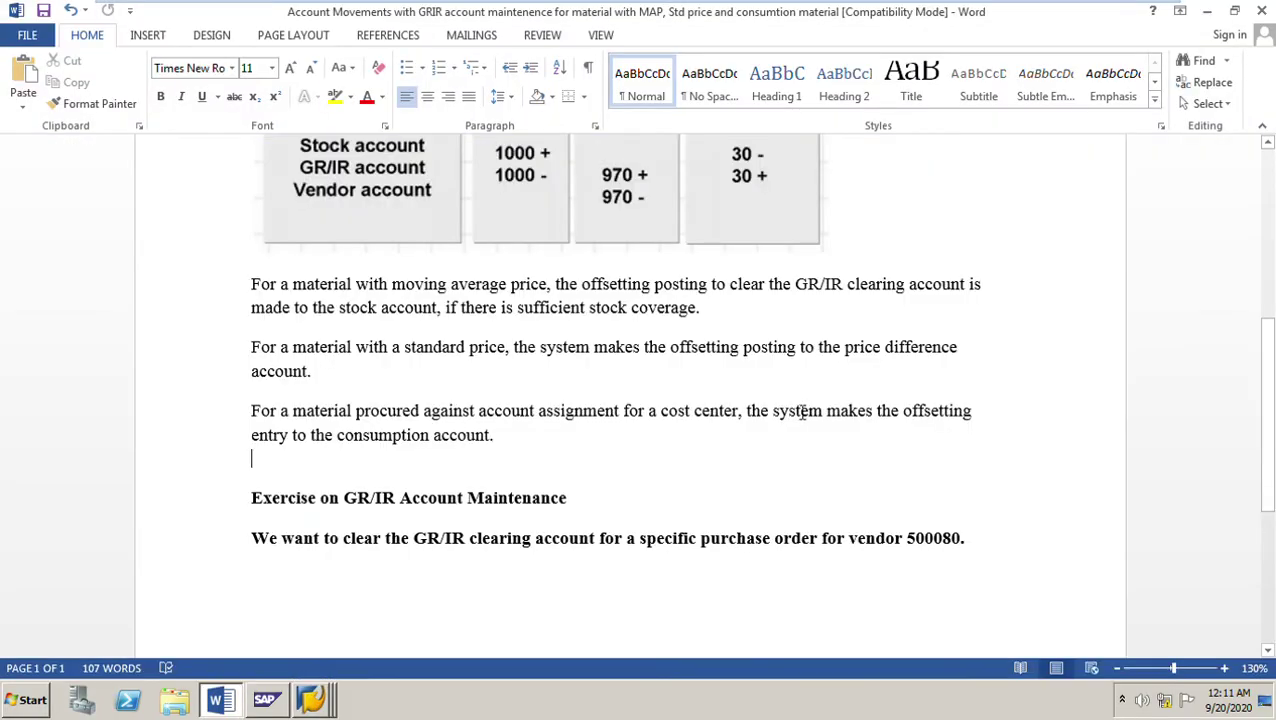
{"action": "scroll", "coordinate": [790, 411], "scroll_direction": "up", "scroll_amount": 3}
{"action": "scroll", "coordinate": [806, 401], "scroll_direction": "up", "scroll_amount": 2}
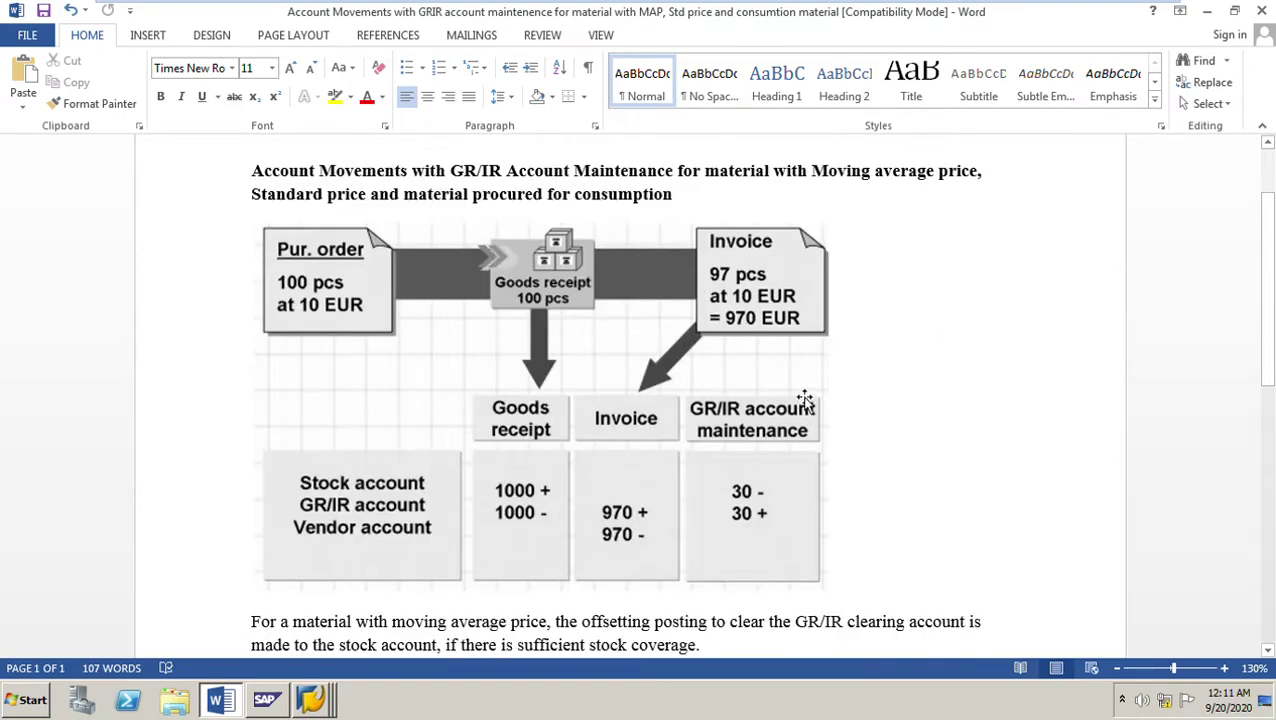
{"action": "scroll", "coordinate": [806, 405], "scroll_direction": "down", "scroll_amount": 3}
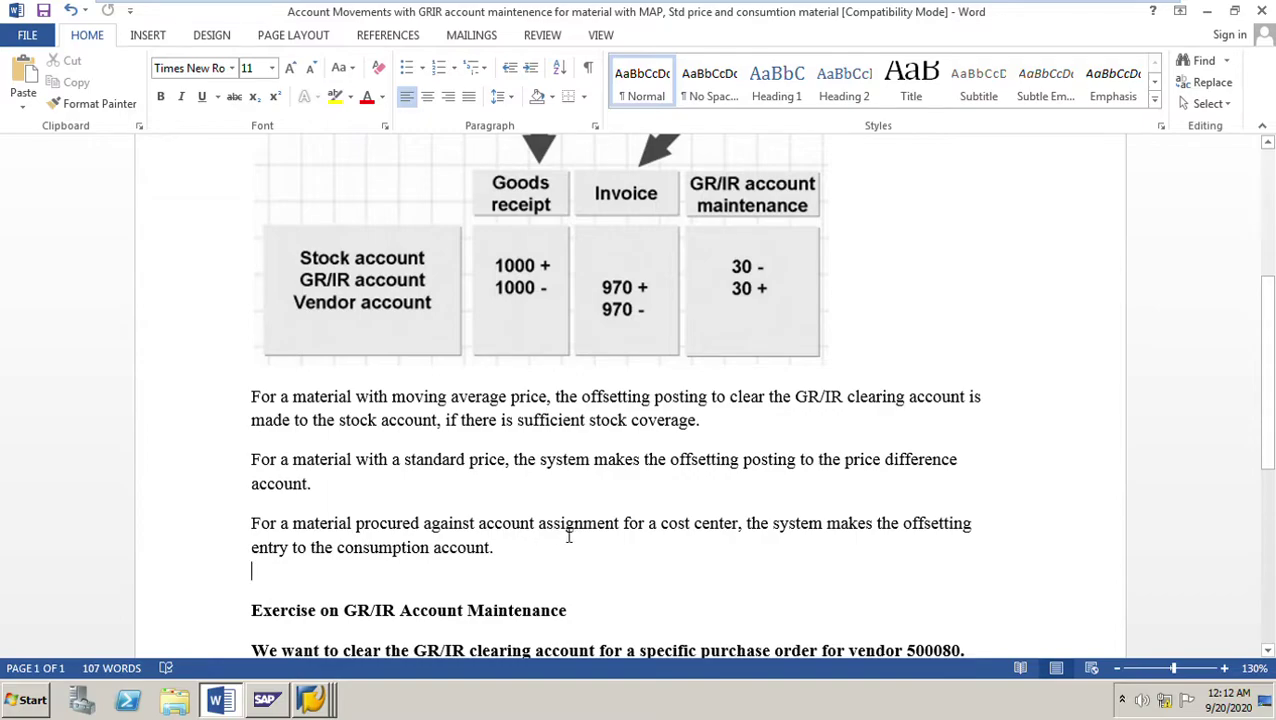
{"action": "left_click_drag", "start_coordinate": [251, 397], "coordinate": [527, 553]}
{"action": "left_click", "coordinate": [310, 699]}
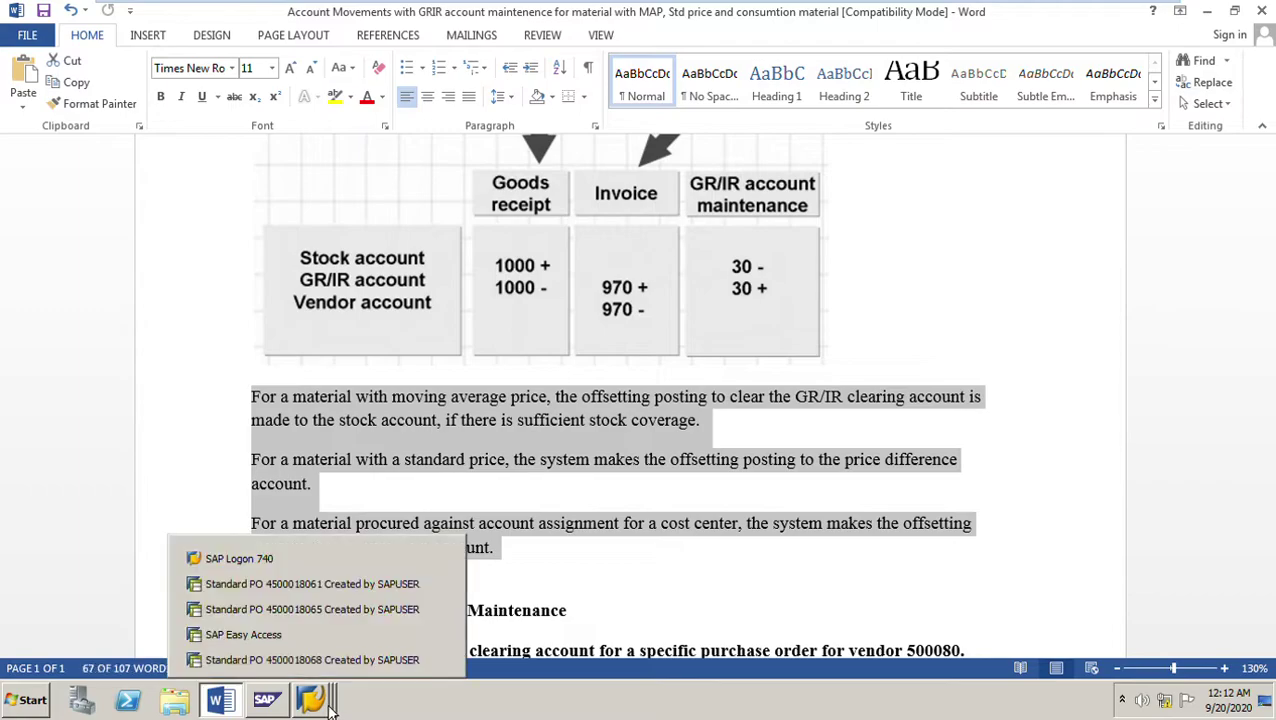
{"action": "left_click", "coordinate": [296, 588]}
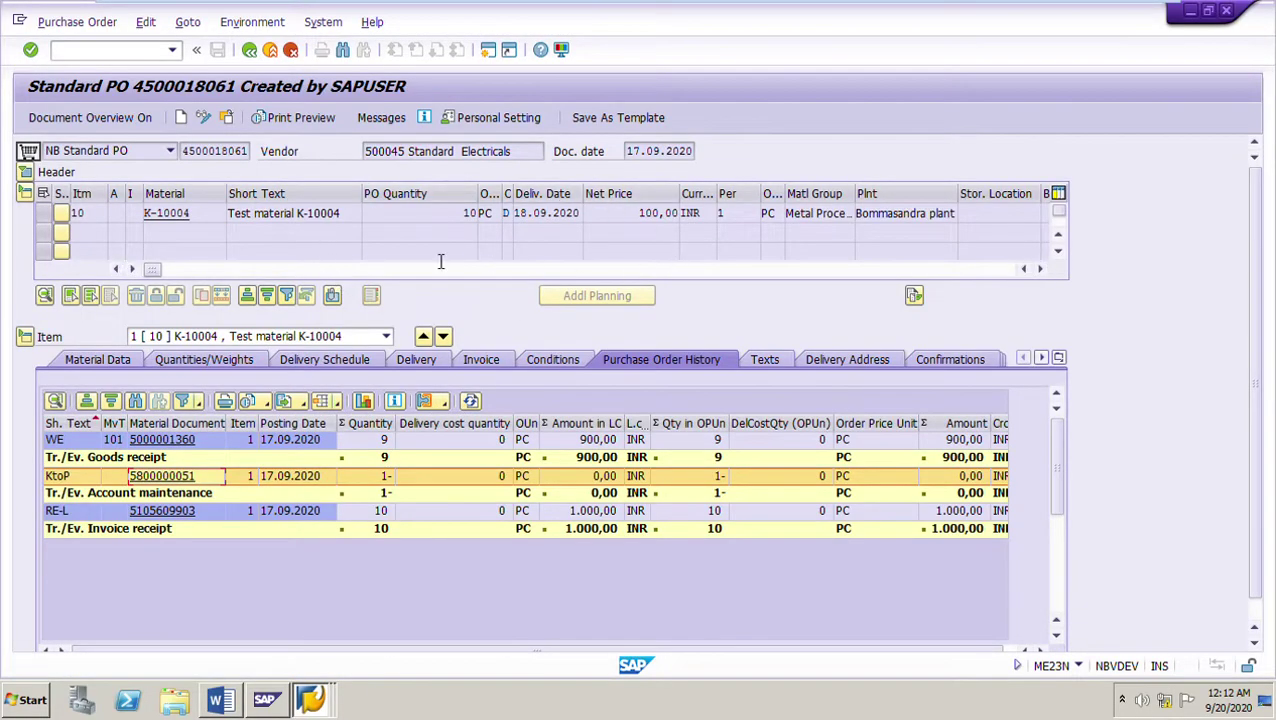
{"action": "left_click", "coordinate": [166, 213]}
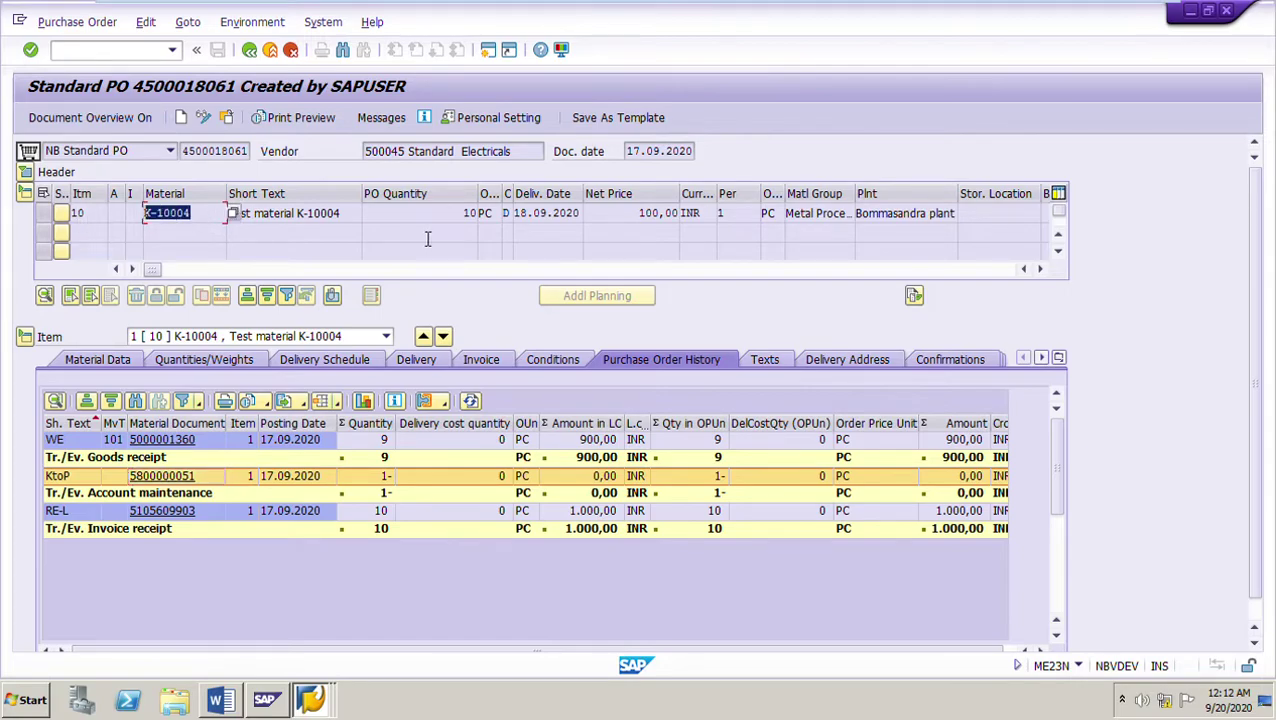
{"action": "left_click", "coordinate": [467, 213]}
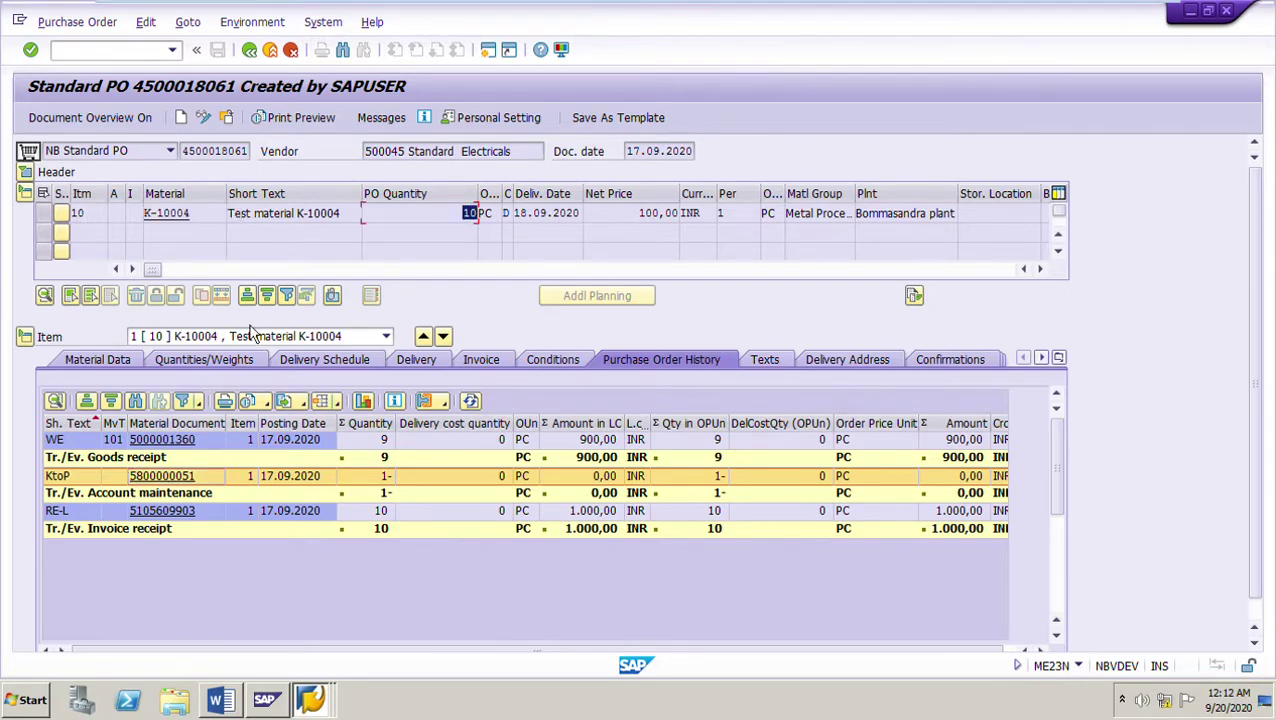
{"action": "left_click", "coordinate": [70, 445]}
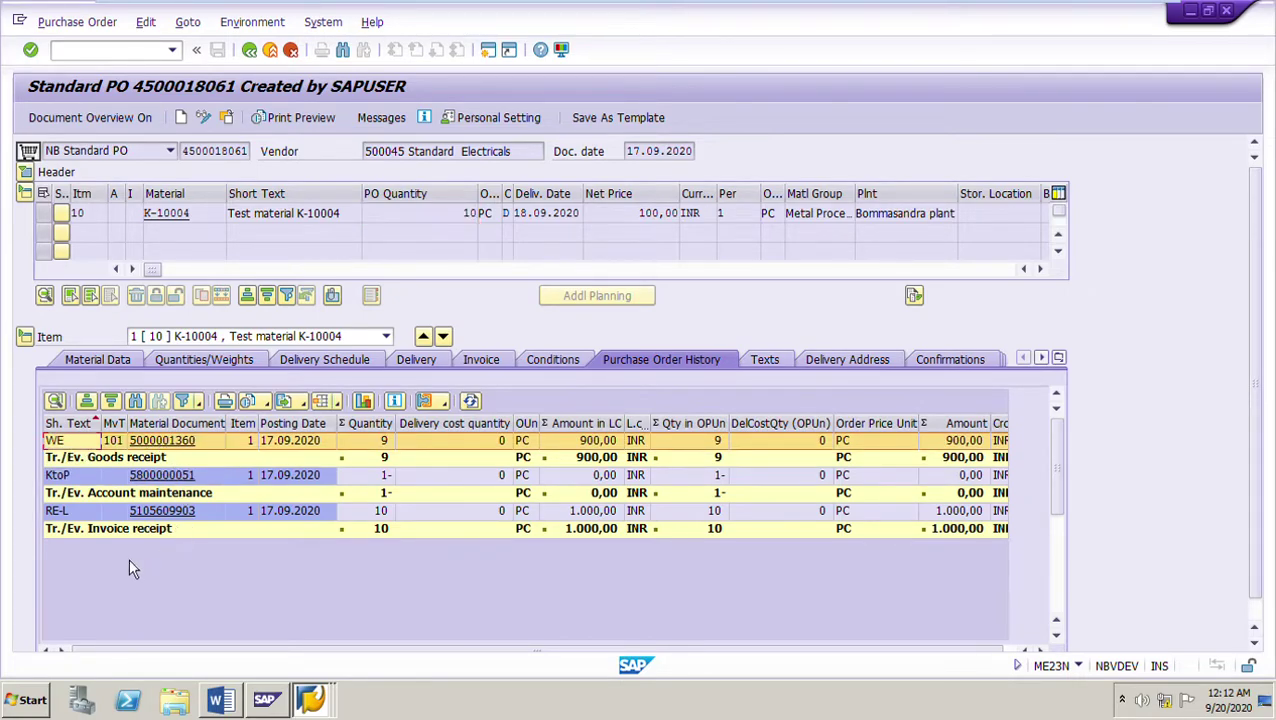
{"action": "left_click", "coordinate": [62, 512]}
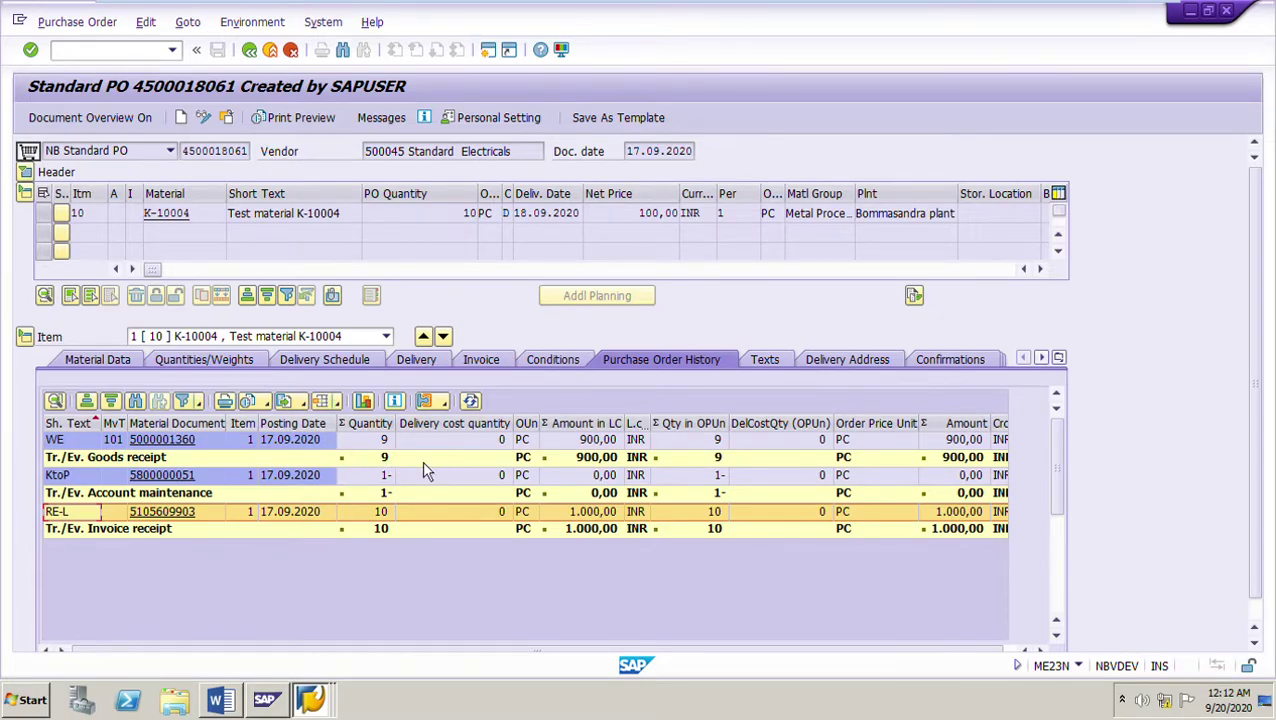
{"action": "left_click", "coordinate": [73, 443]}
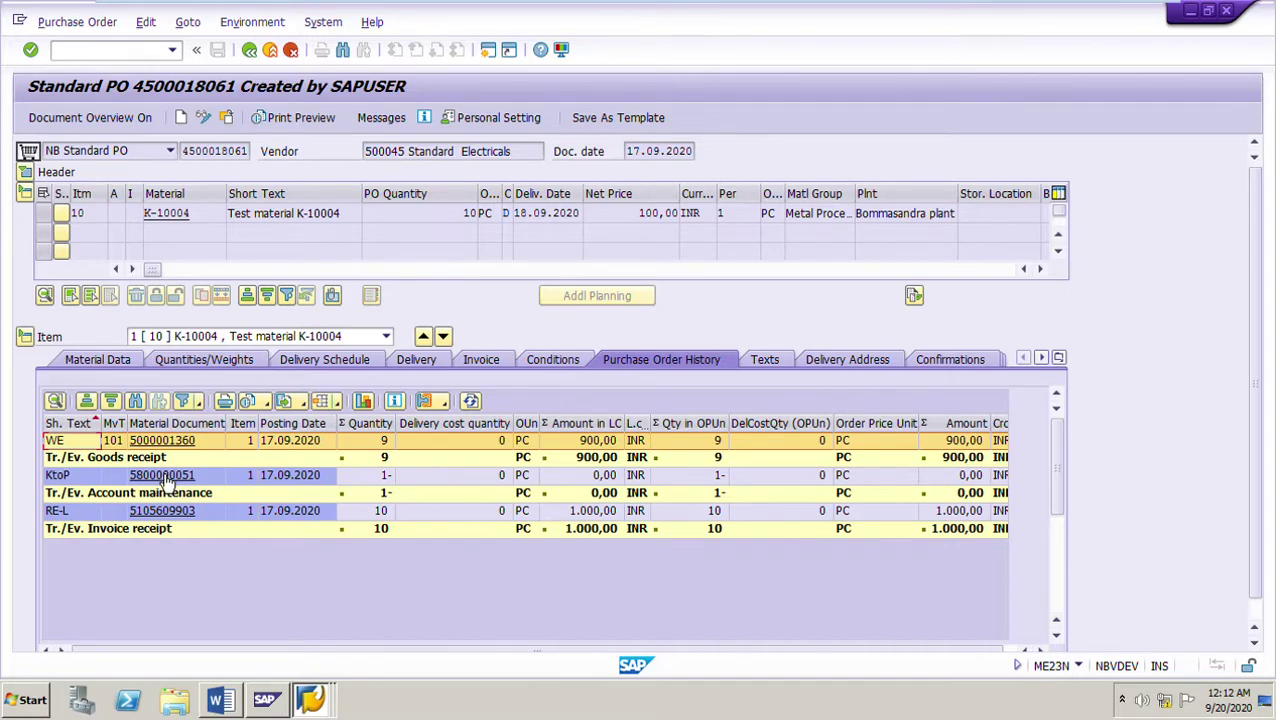
{"action": "left_click", "coordinate": [78, 477]}
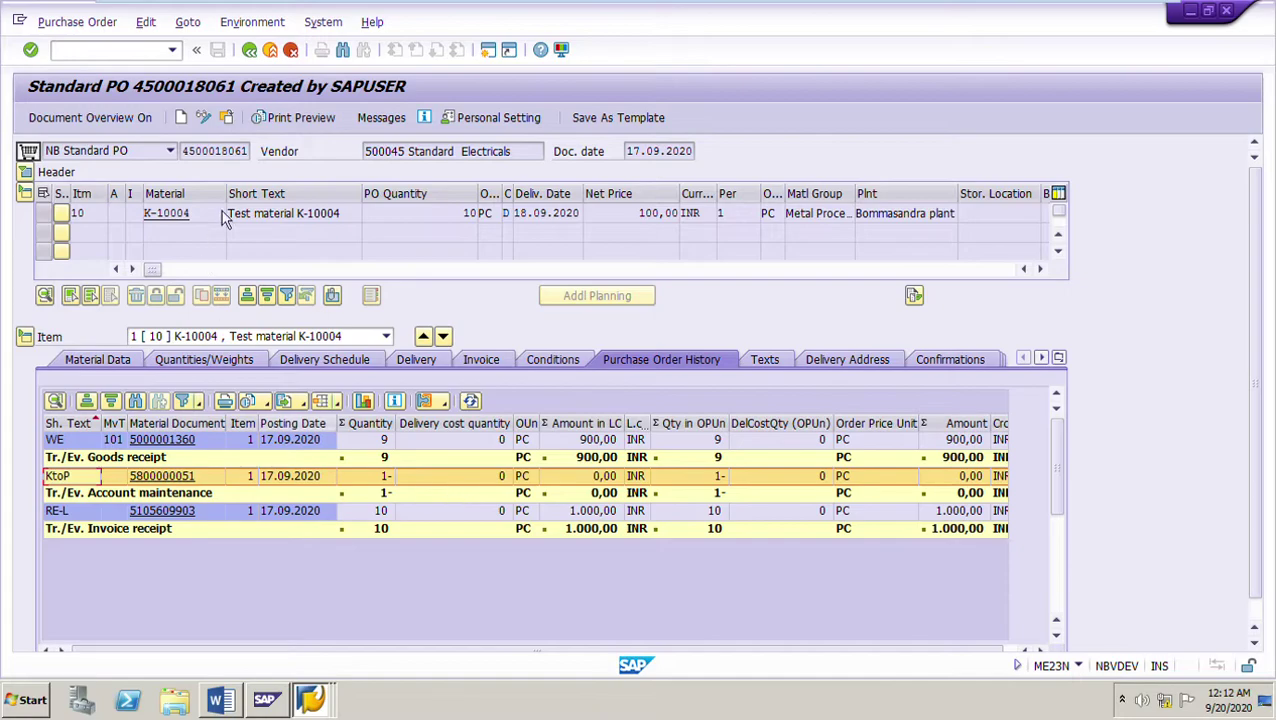
{"action": "double_click", "coordinate": [172, 216]}
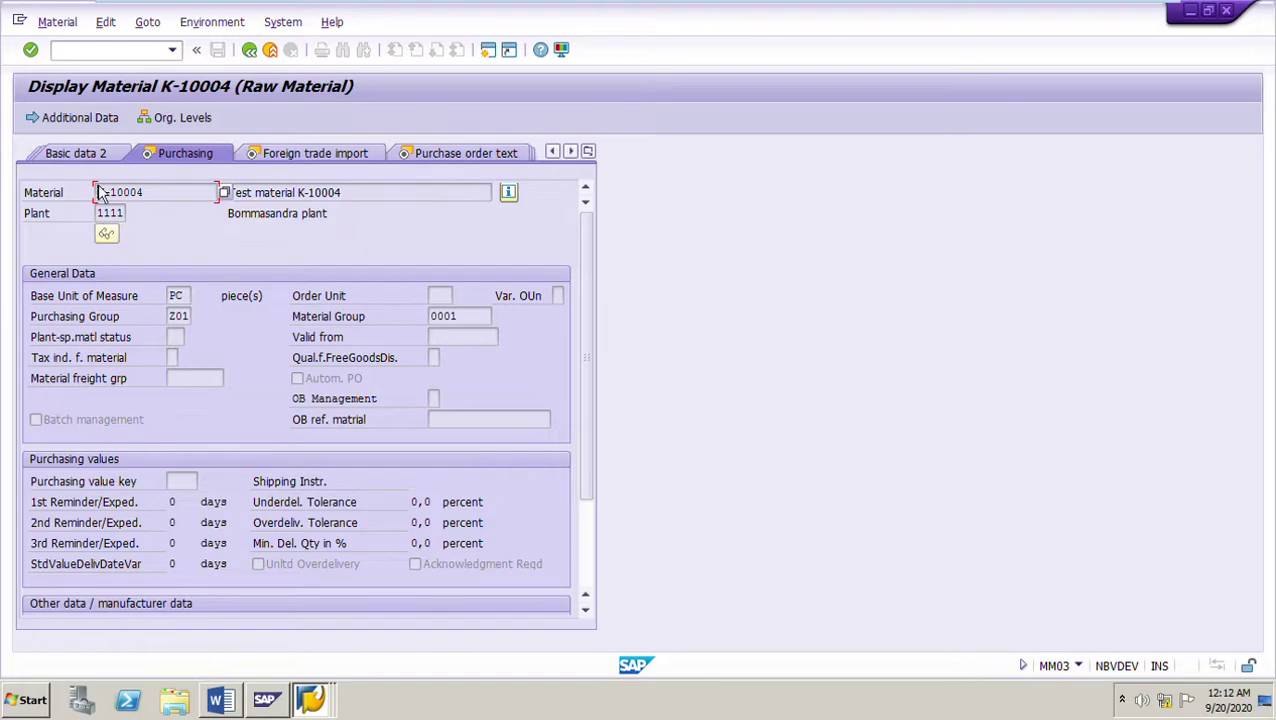
{"action": "left_click", "coordinate": [589, 152]}
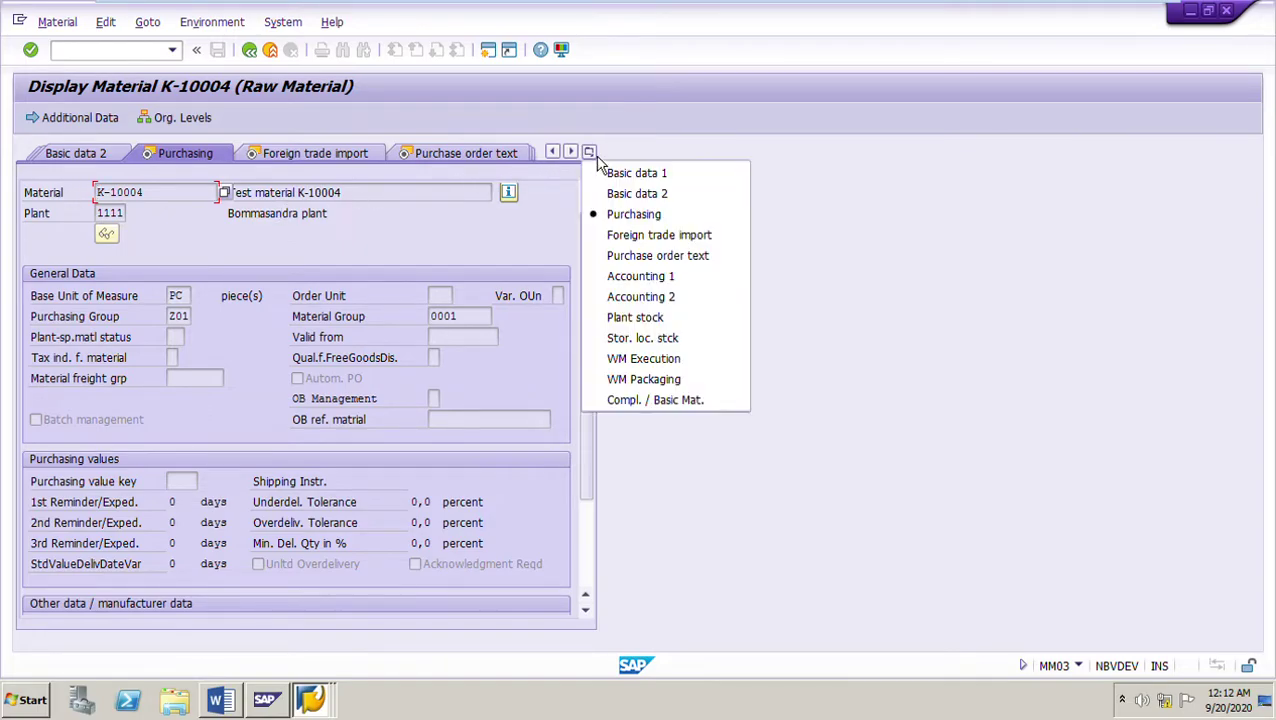
{"action": "left_click", "coordinate": [632, 276]}
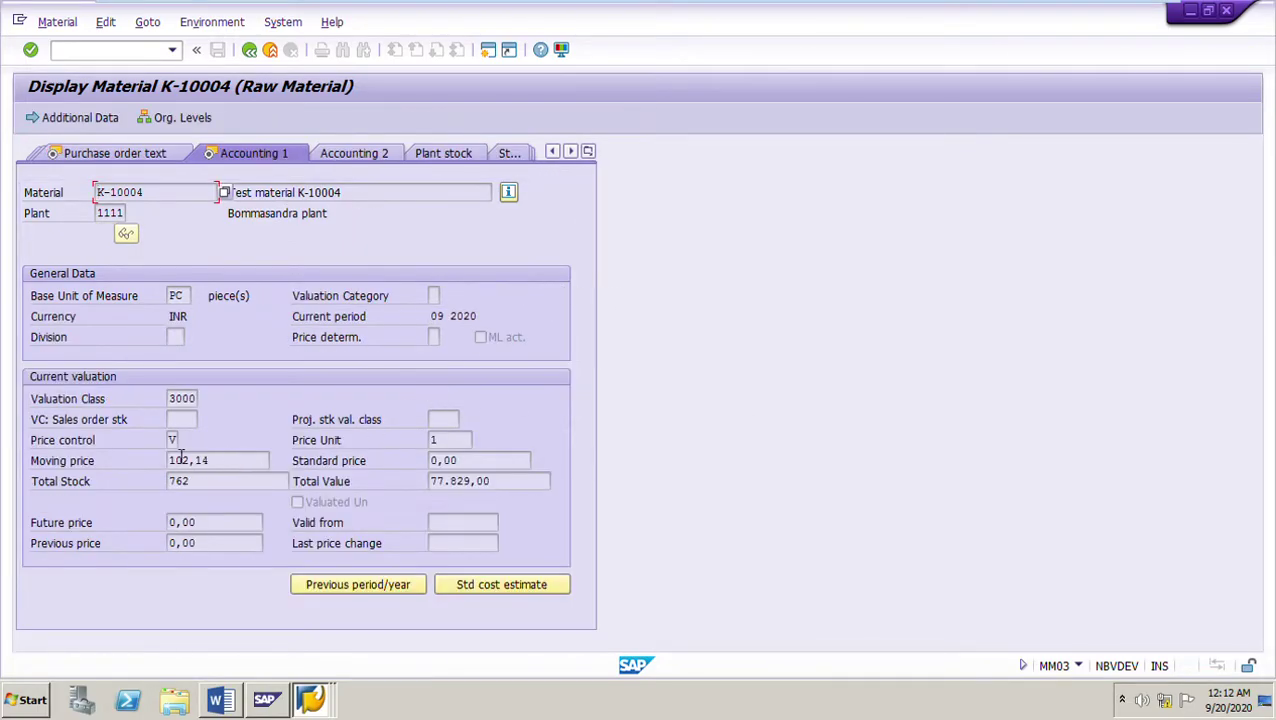
{"action": "left_click", "coordinate": [174, 440]}
{"action": "left_click", "coordinate": [258, 58]}
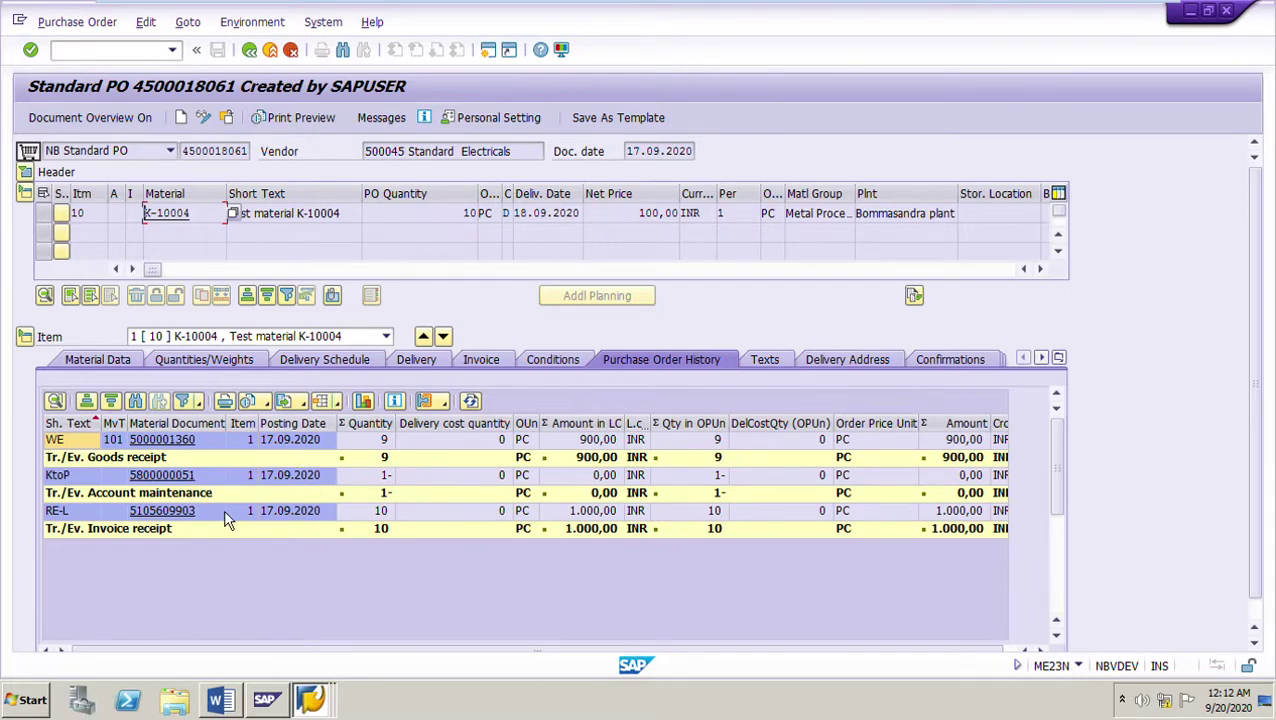
{"action": "left_click", "coordinate": [168, 478]}
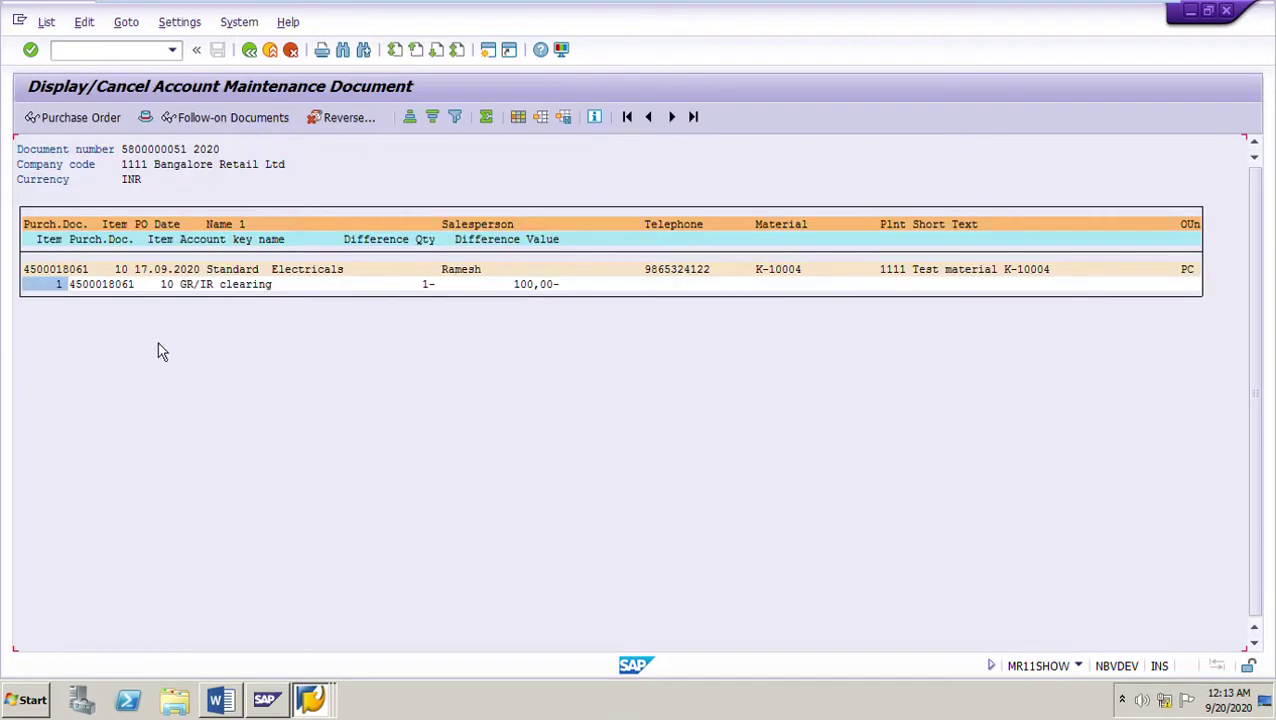
{"action": "left_click", "coordinate": [247, 128]}
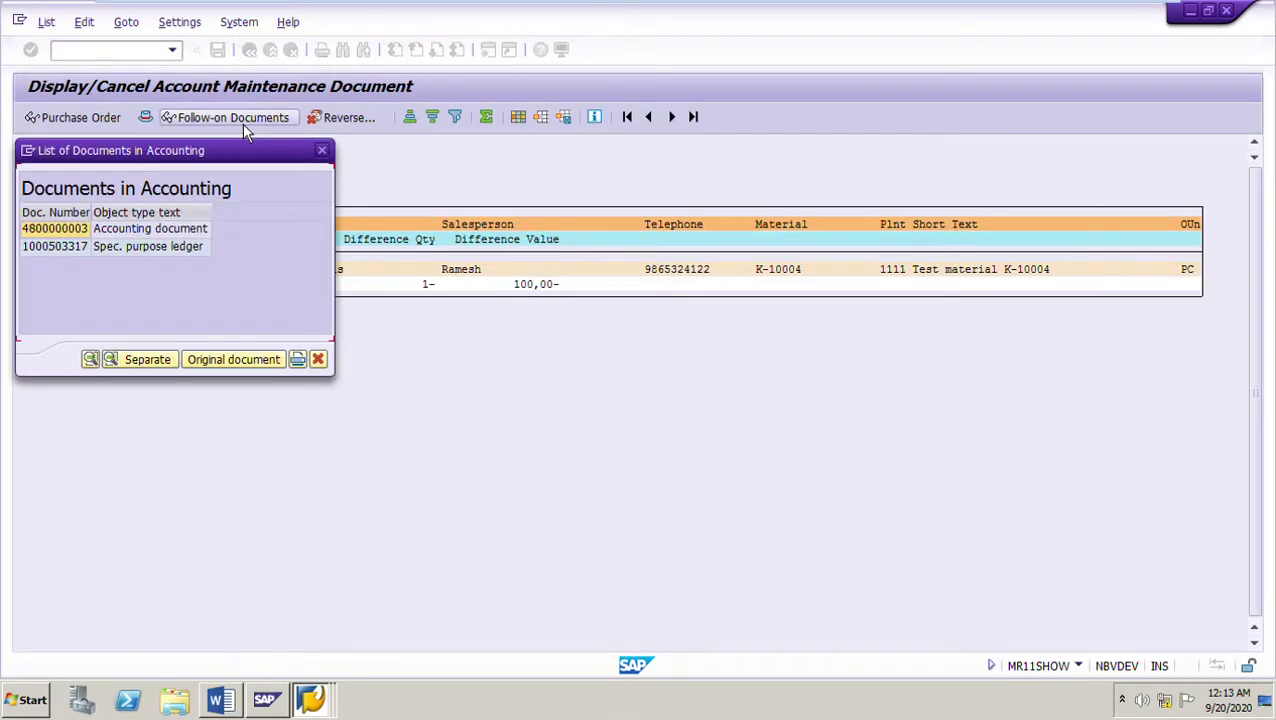
{"action": "left_click", "coordinate": [75, 238]}
{"action": "double_click", "coordinate": [75, 238]}
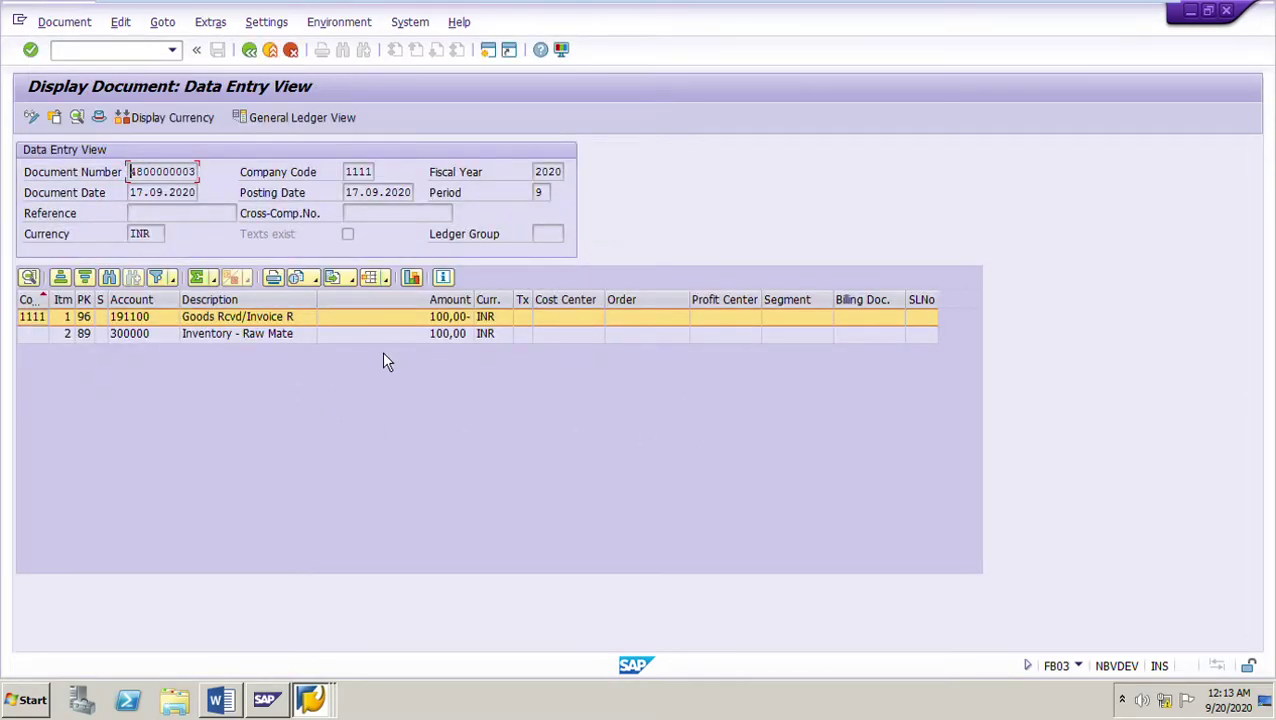
{"action": "left_click", "coordinate": [268, 340]}
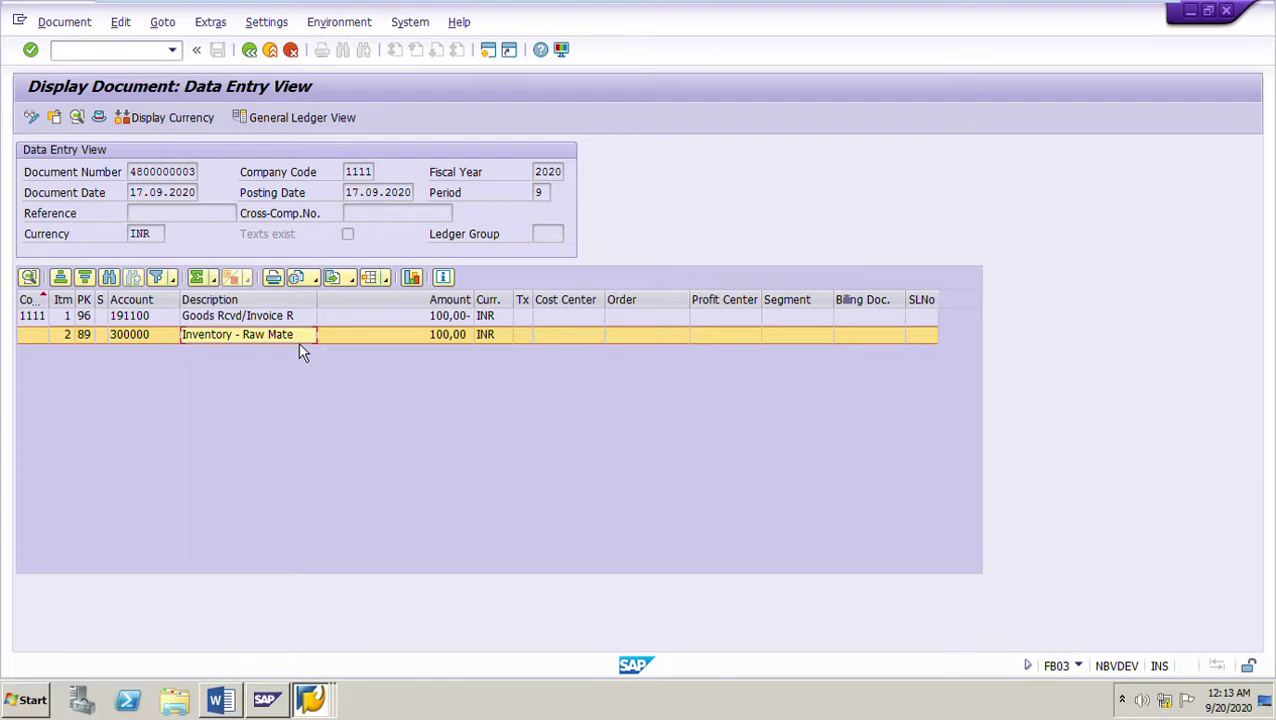
{"action": "left_click", "coordinate": [263, 59]}
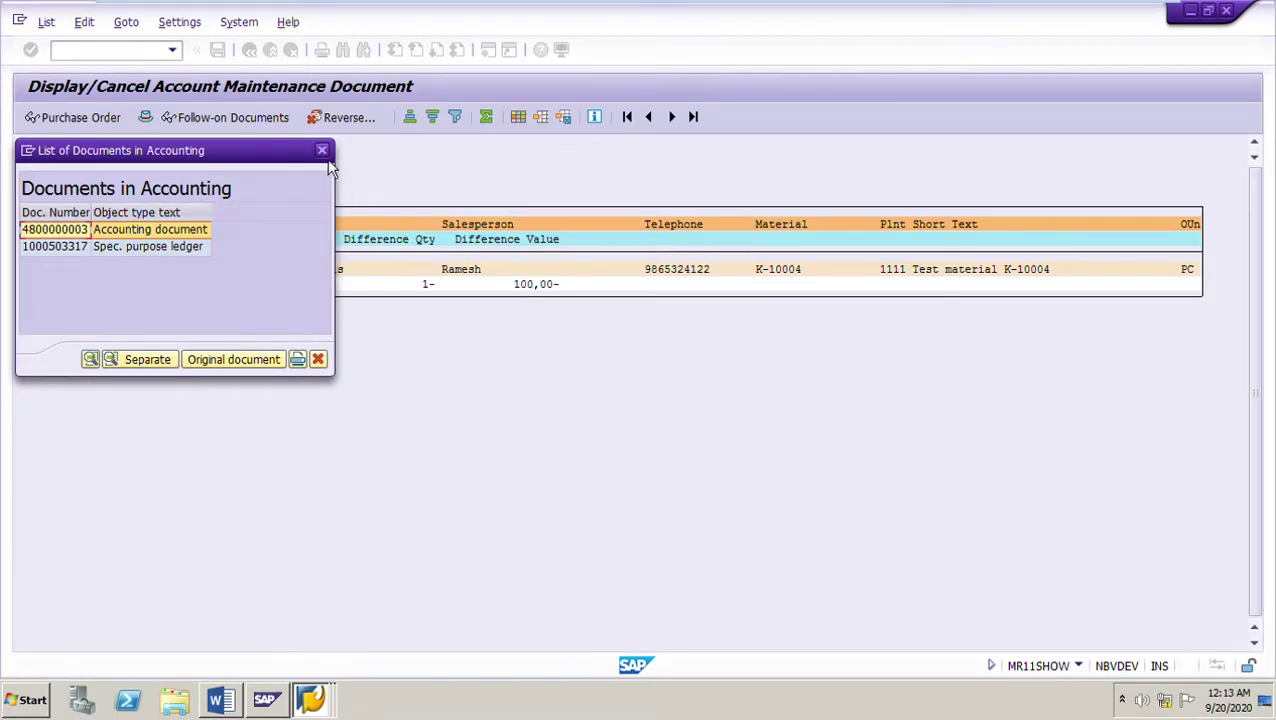
{"action": "left_click", "coordinate": [321, 151]}
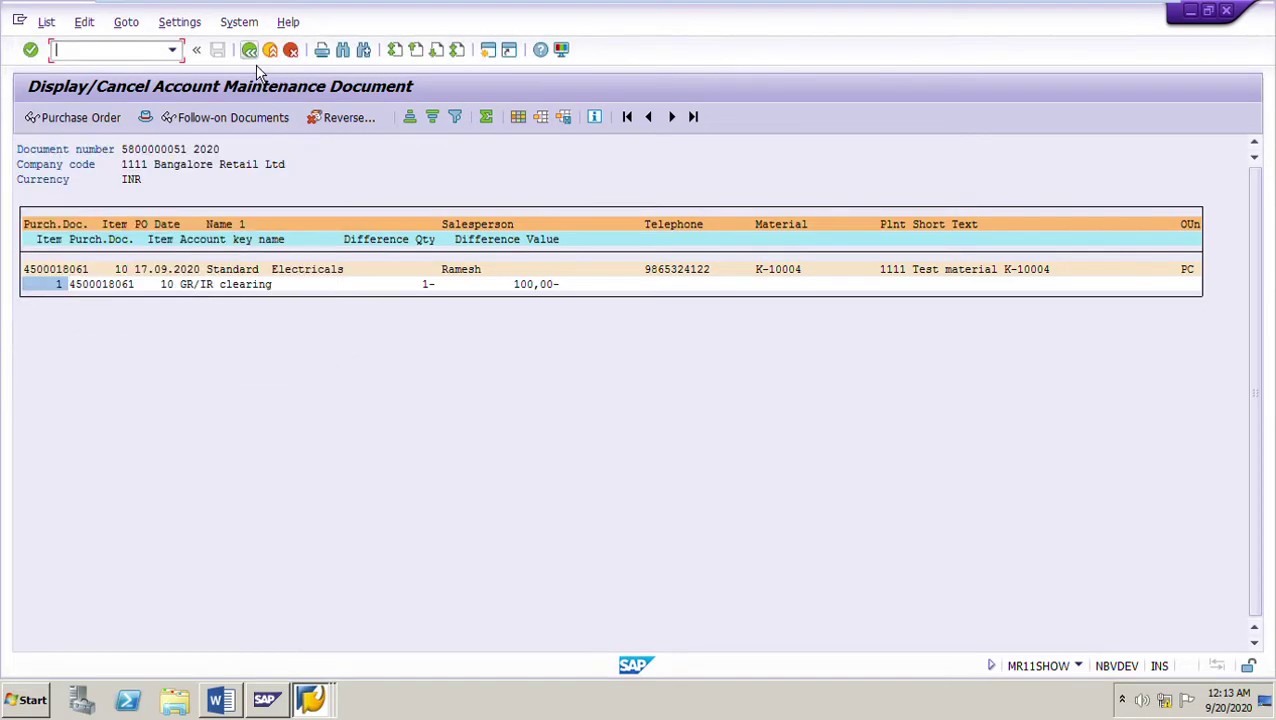
{"action": "left_click", "coordinate": [249, 49]}
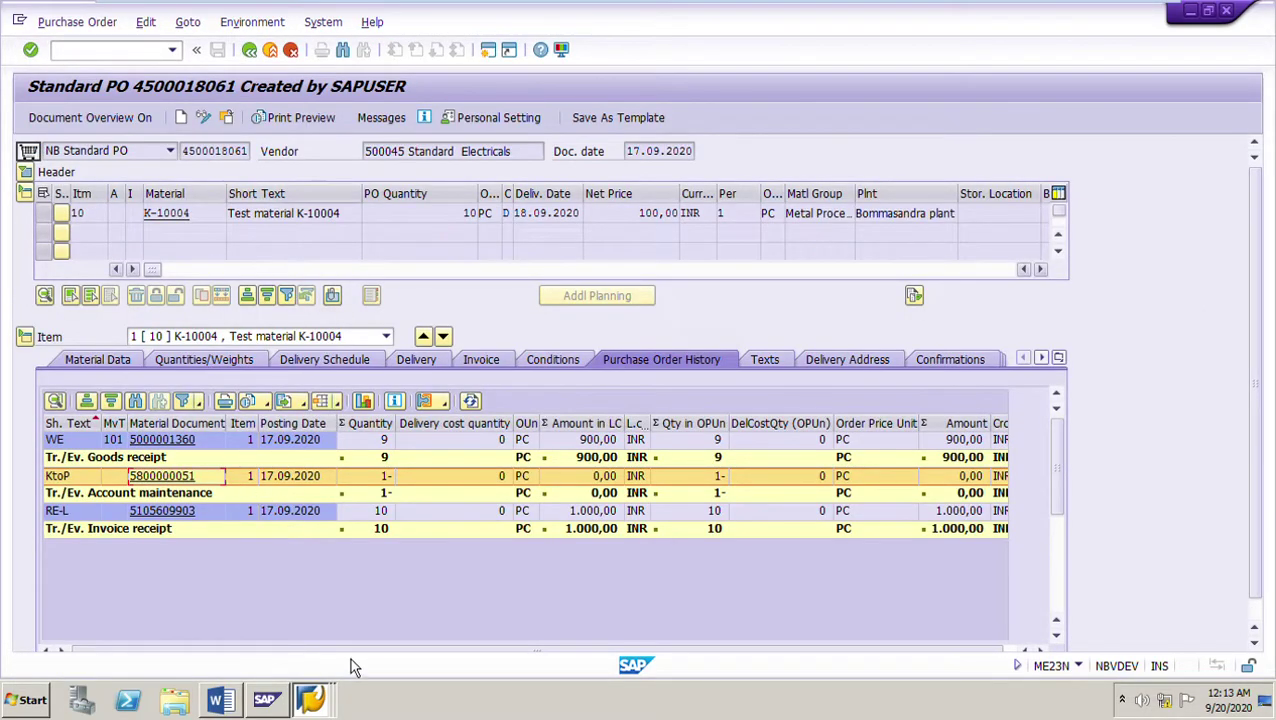
{"action": "left_click", "coordinate": [318, 702]}
{"action": "left_click", "coordinate": [325, 614]}
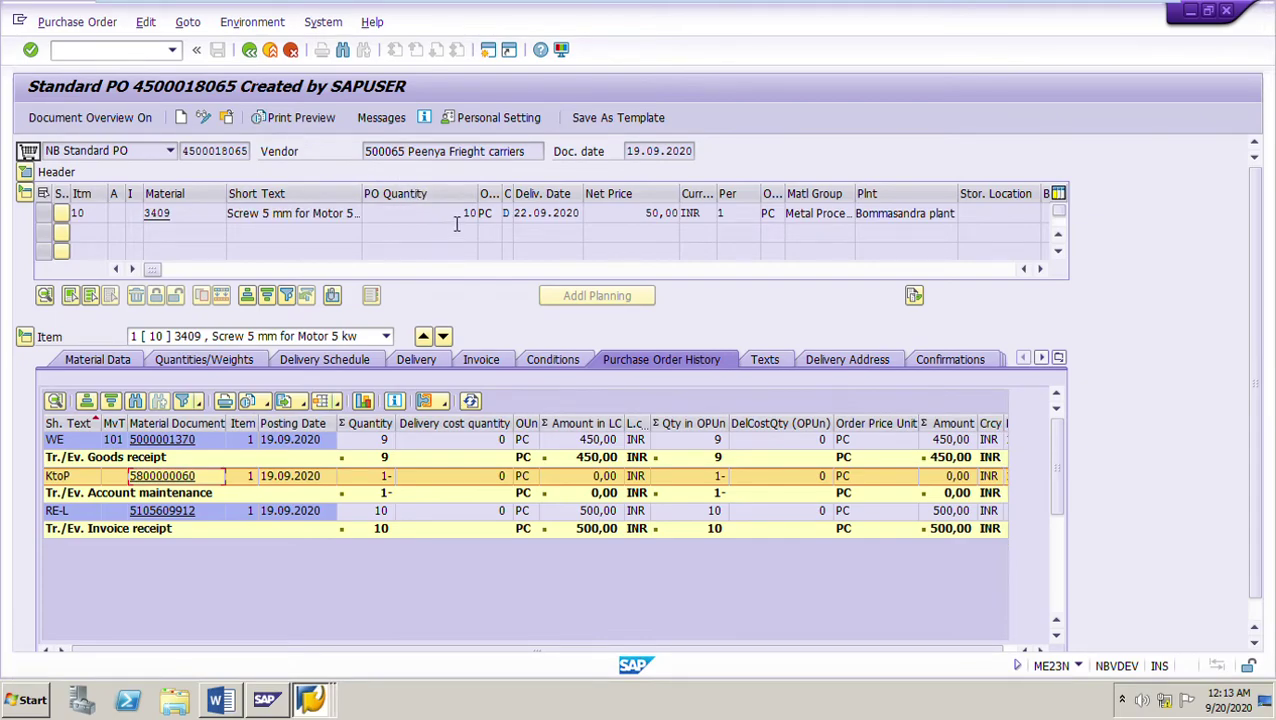
{"action": "double_click", "coordinate": [165, 213]}
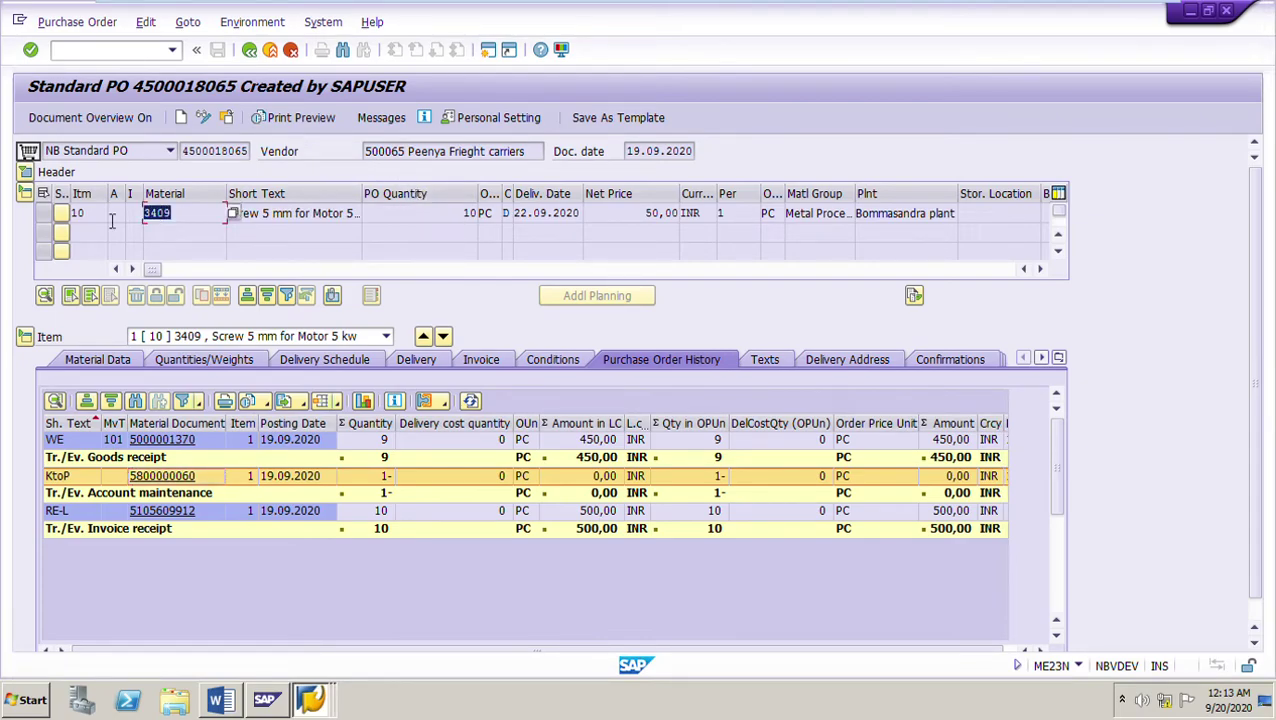
{"action": "left_click", "coordinate": [466, 214]}
{"action": "double_click", "coordinate": [469, 214]}
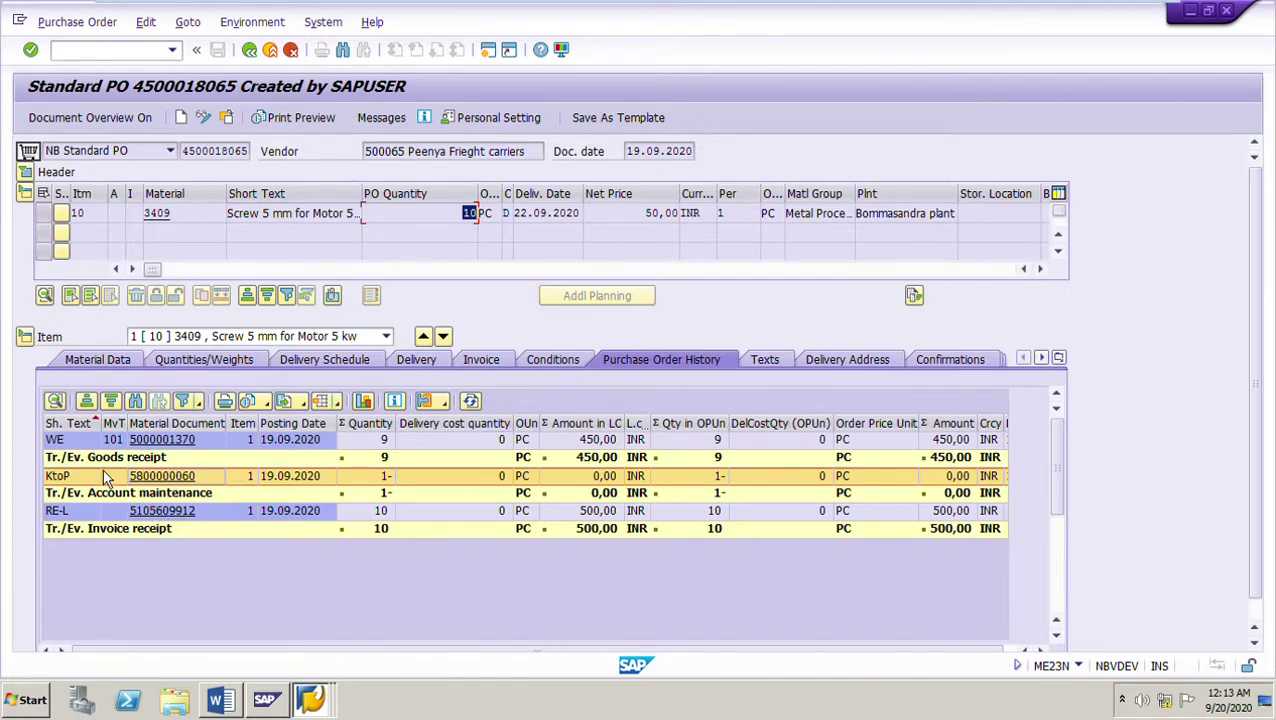
{"action": "left_click", "coordinate": [76, 442]}
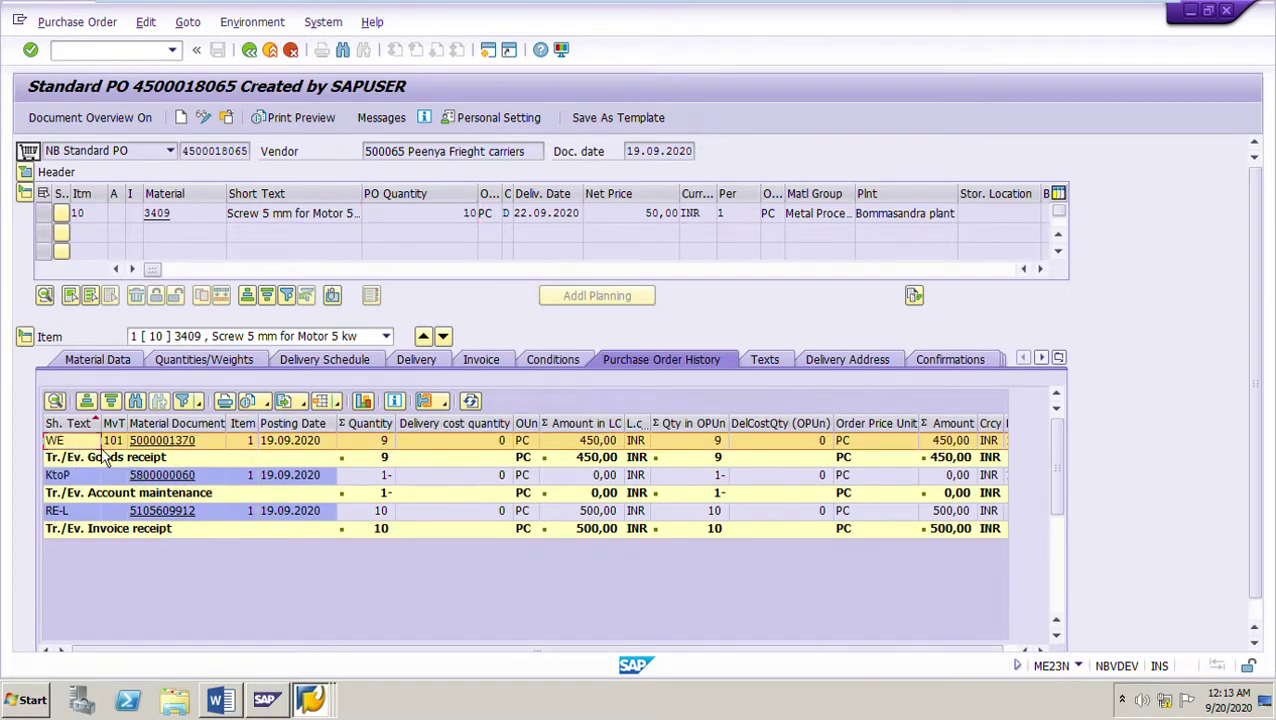
{"action": "left_click", "coordinate": [72, 512]}
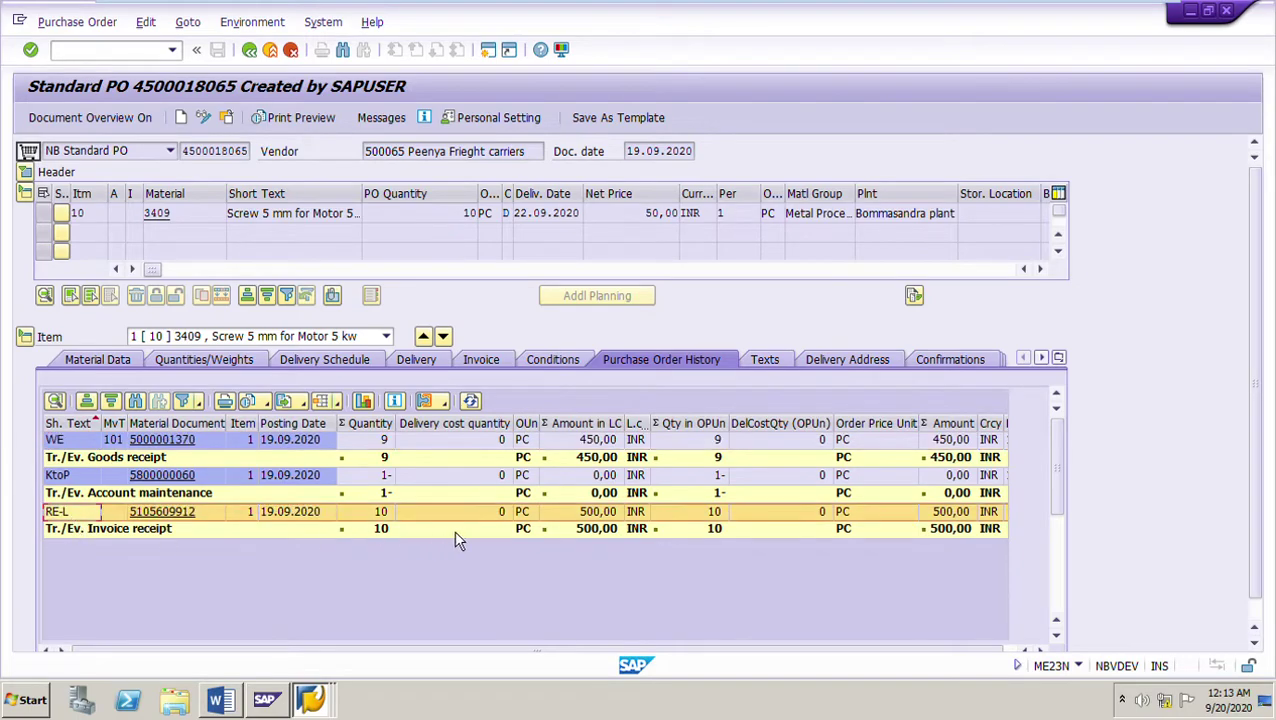
{"action": "left_click", "coordinate": [85, 442]}
{"action": "left_click", "coordinate": [85, 518]}
Step: Check material 3409's valuation (price control S, standard price 50,00), then return to the PO
{"action": "double_click", "coordinate": [166, 216]}
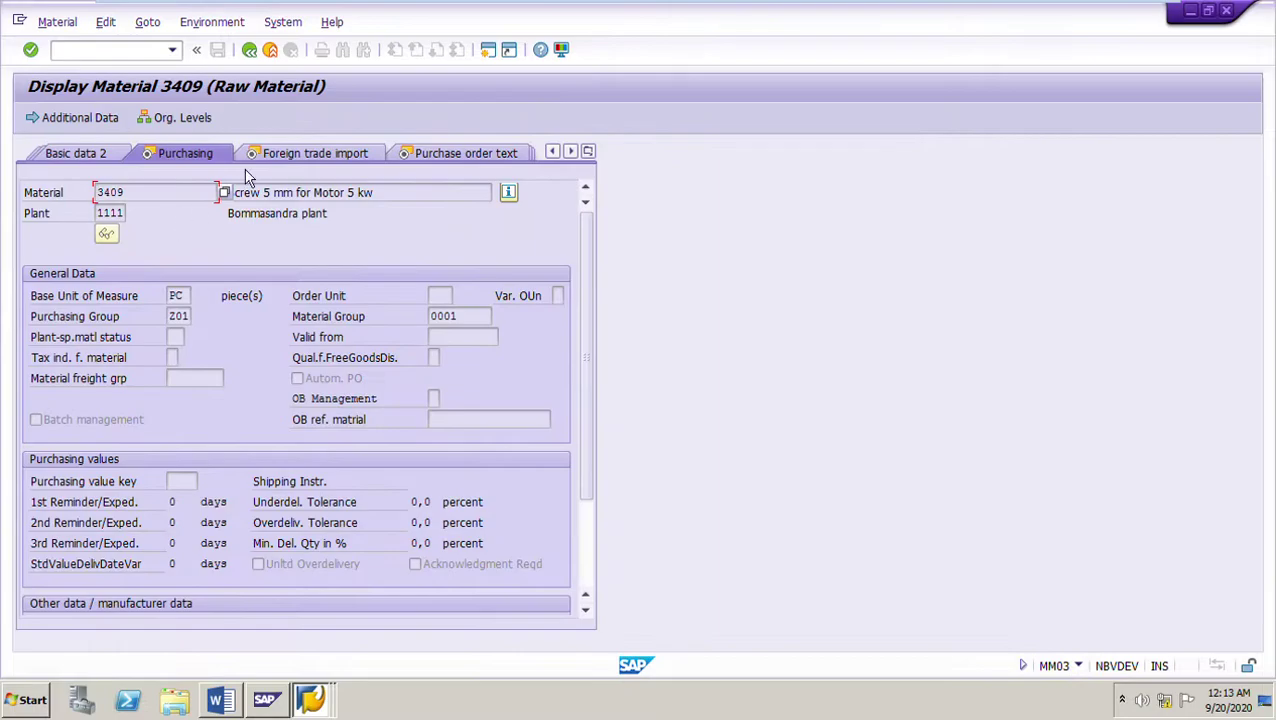
{"action": "left_click", "coordinate": [588, 151]}
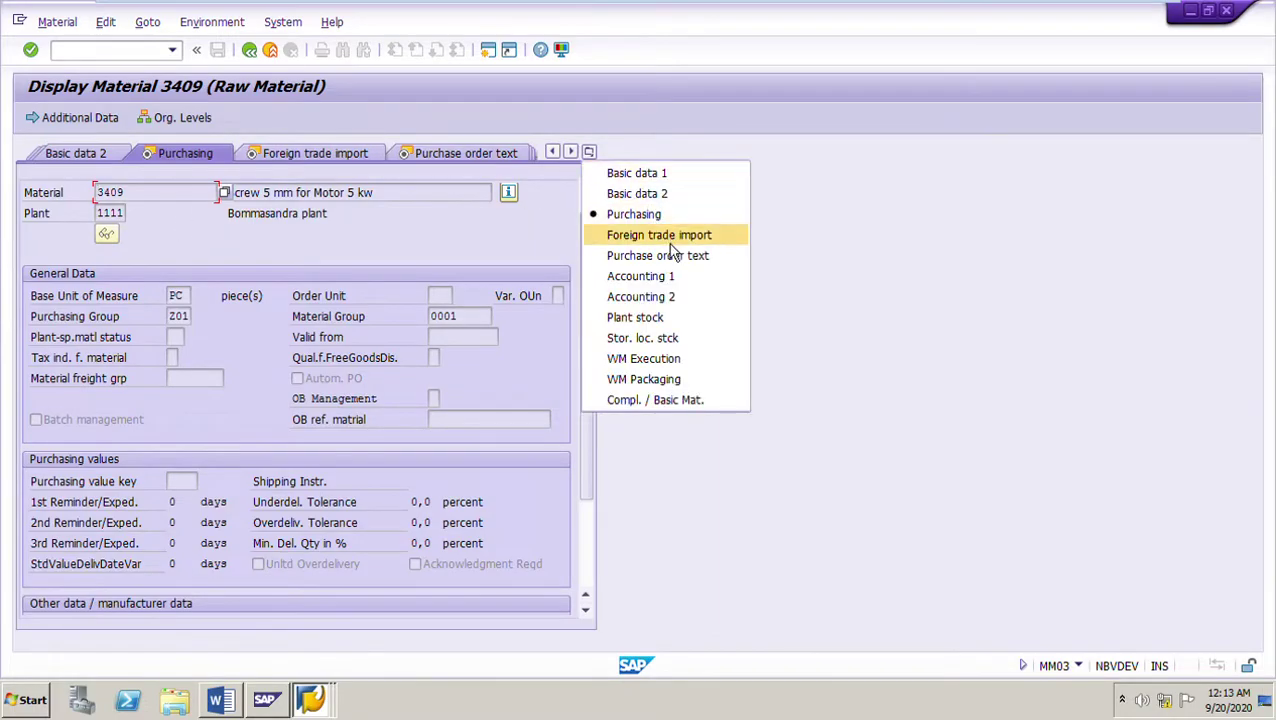
{"action": "left_click", "coordinate": [658, 292]}
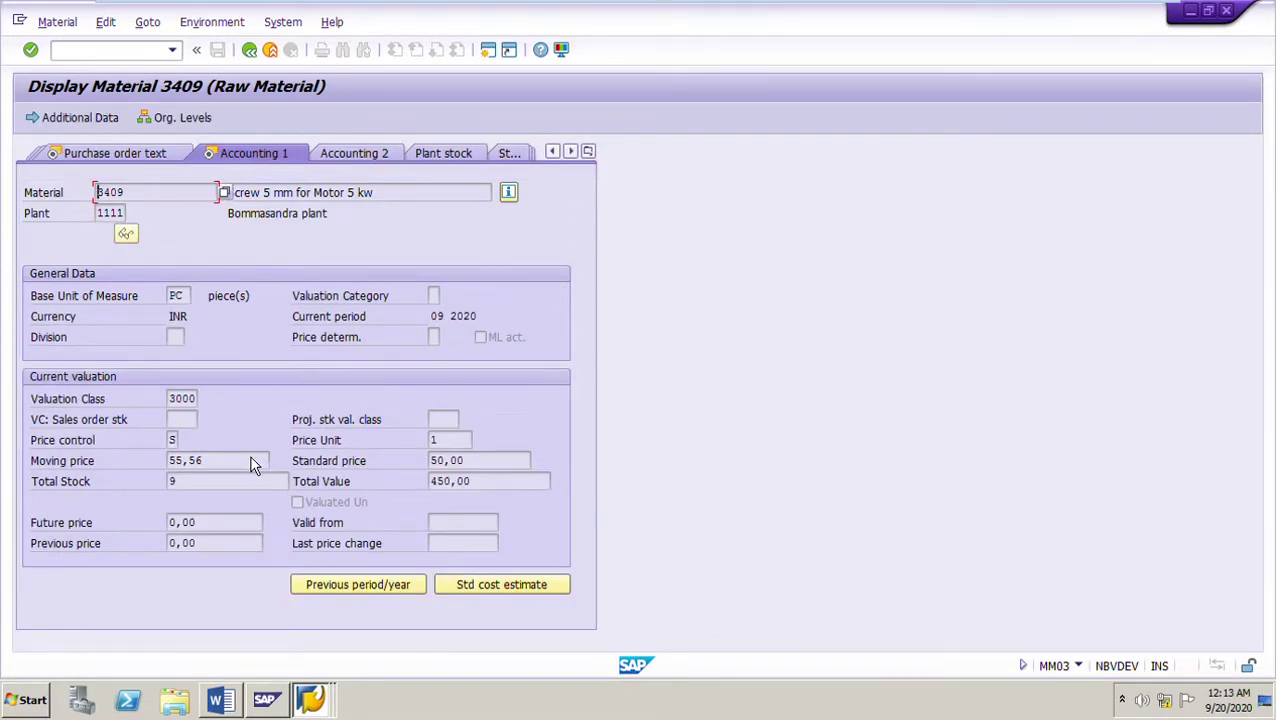
{"action": "left_click", "coordinate": [174, 440]}
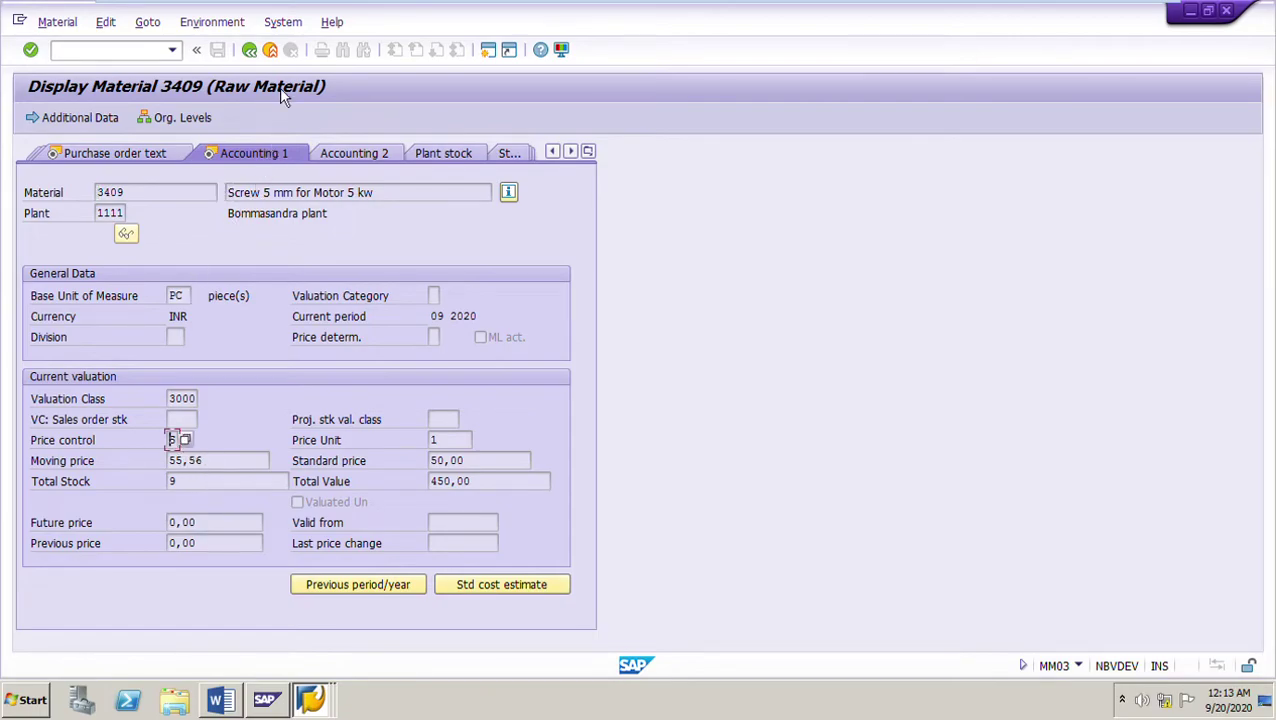
{"action": "left_click", "coordinate": [259, 55]}
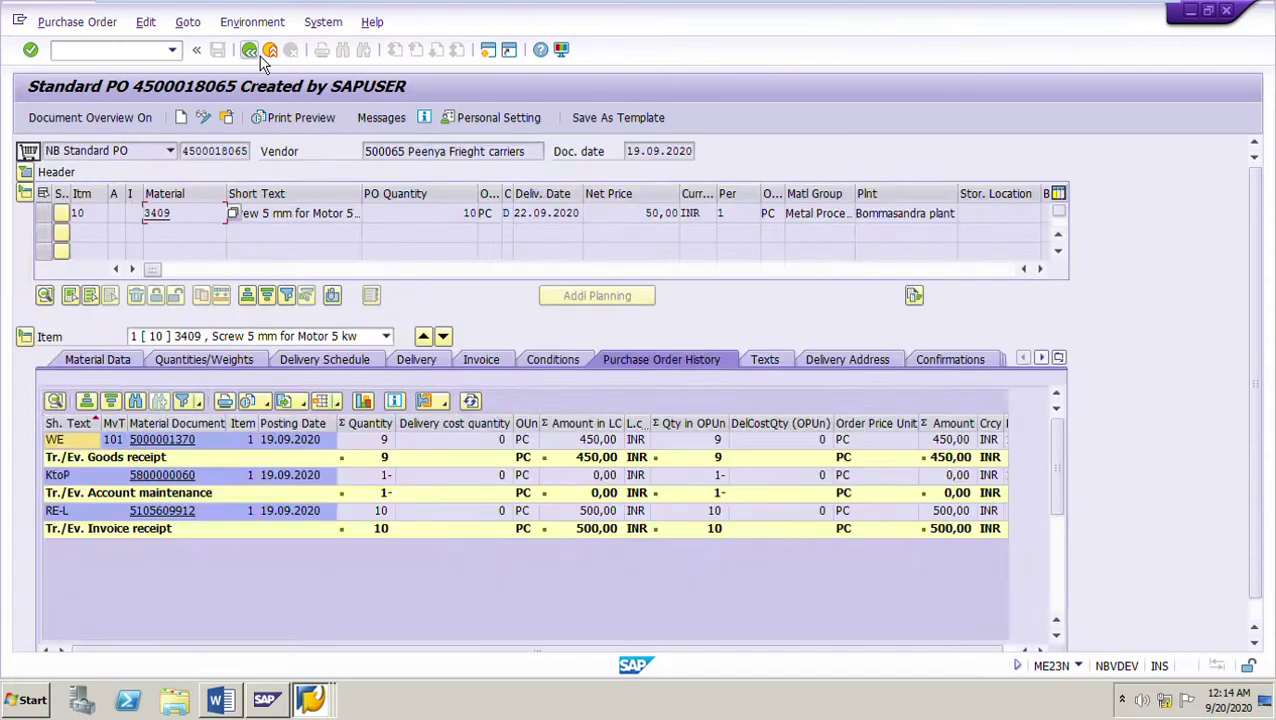
{"action": "left_click", "coordinate": [168, 476]}
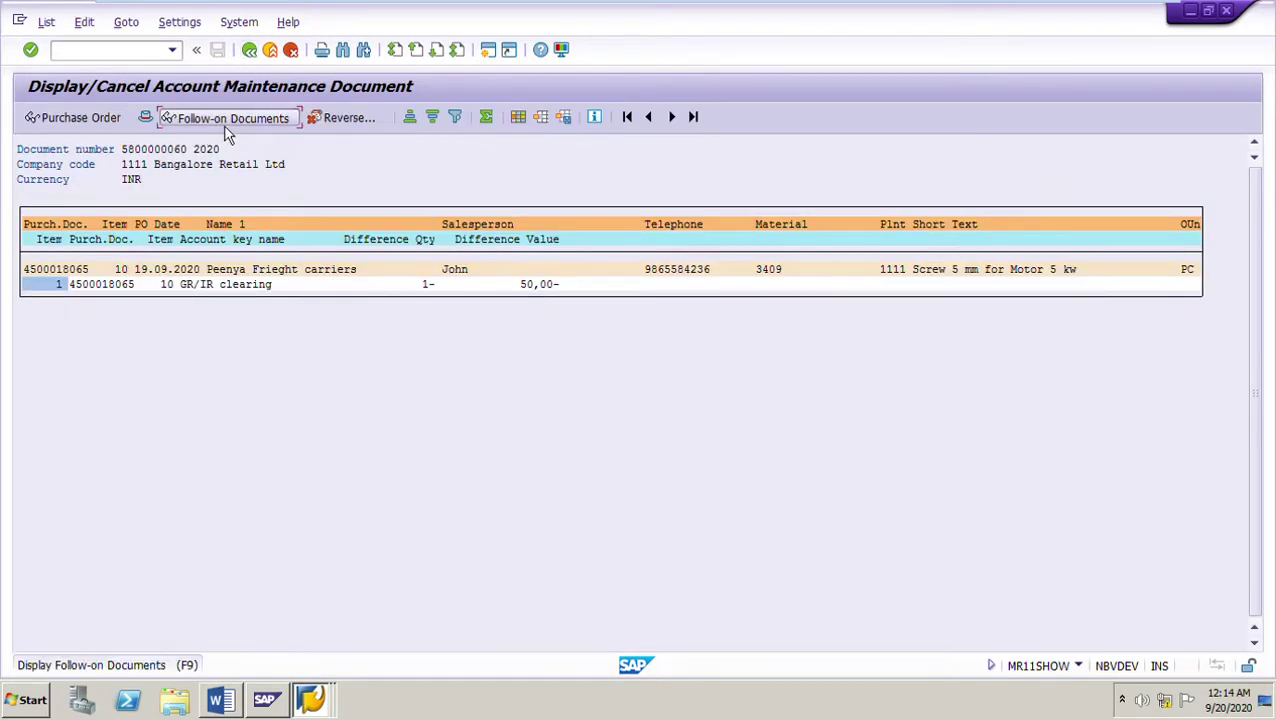
{"action": "left_click", "coordinate": [226, 127]}
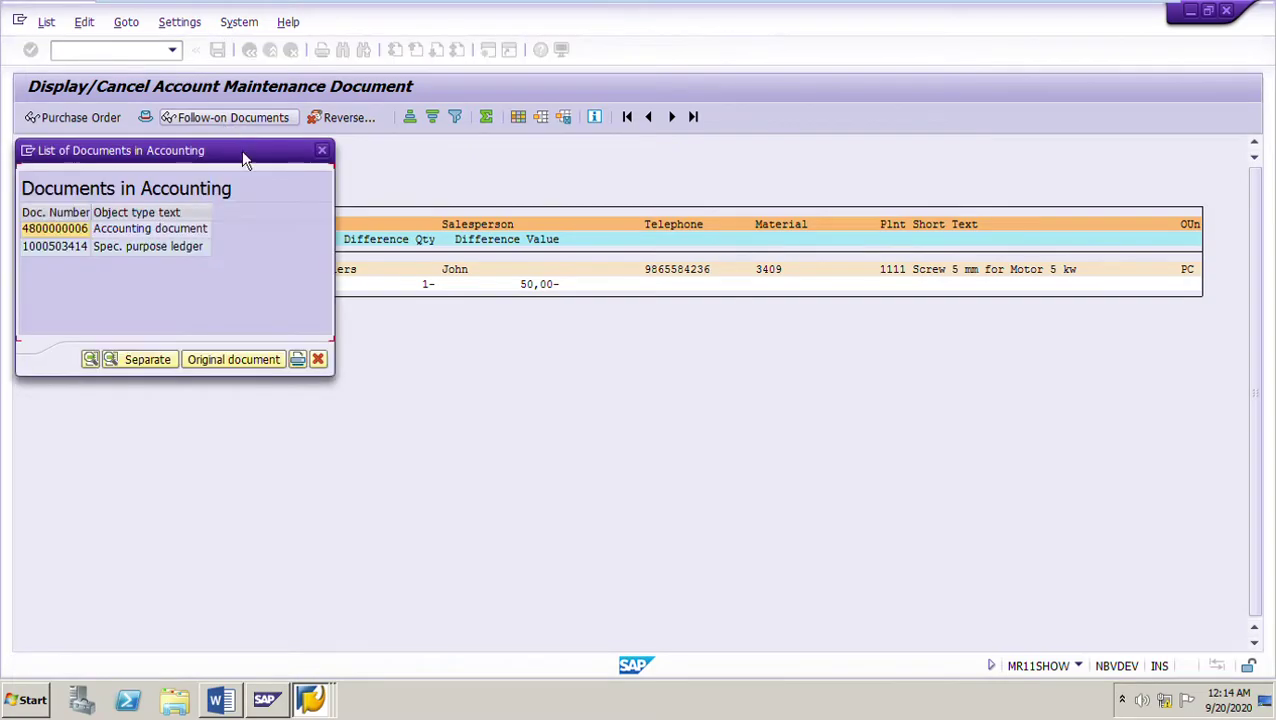
{"action": "double_click", "coordinate": [86, 232]}
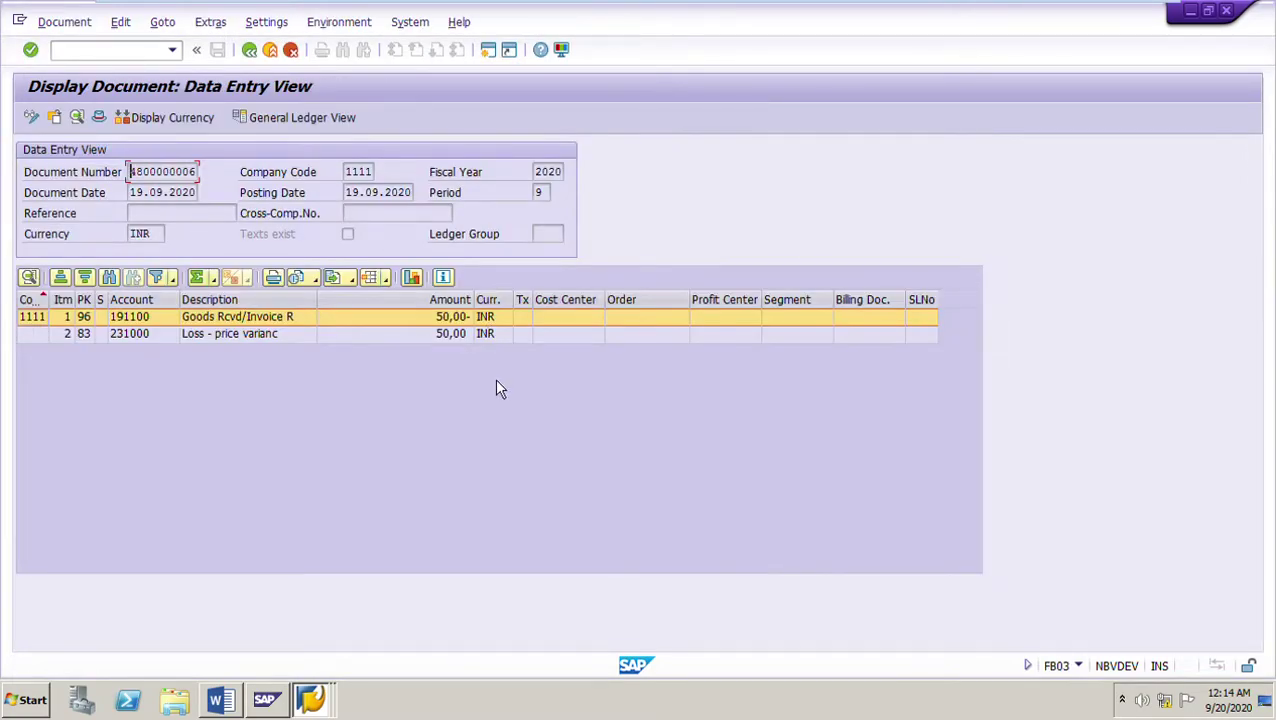
{"action": "left_click", "coordinate": [326, 338]}
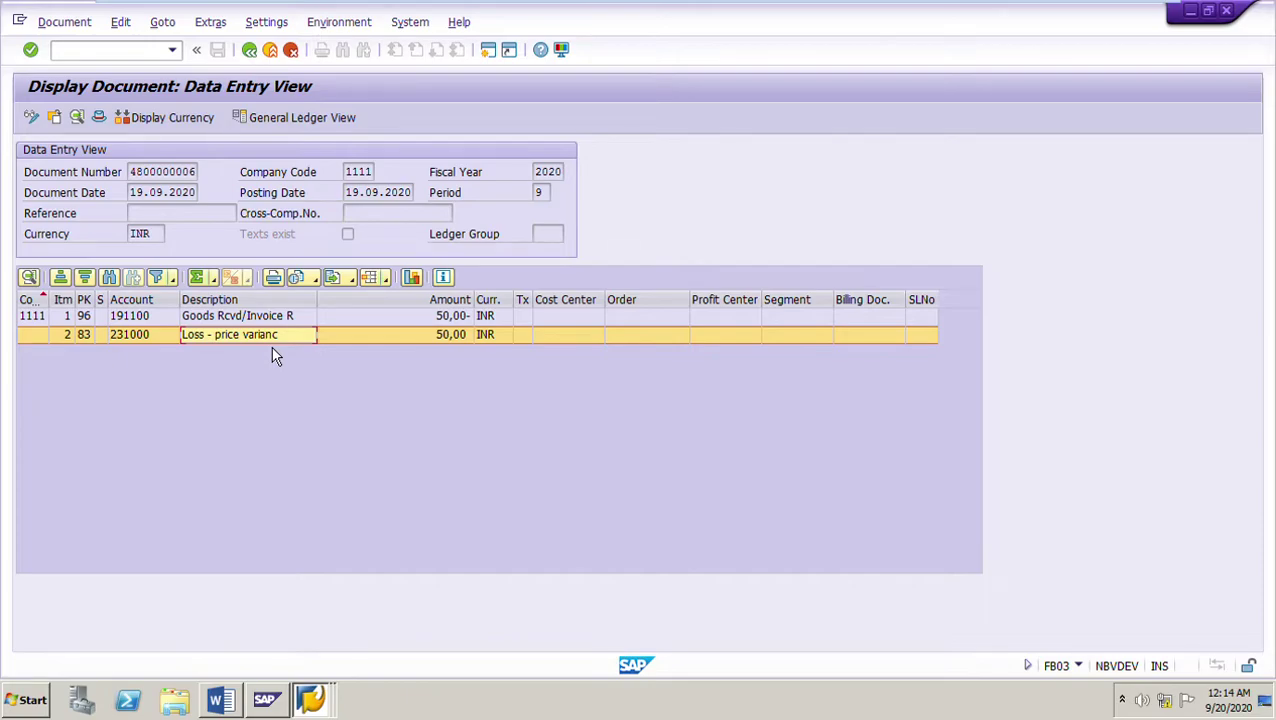
{"action": "left_click", "coordinate": [252, 53]}
{"action": "left_click", "coordinate": [322, 150]}
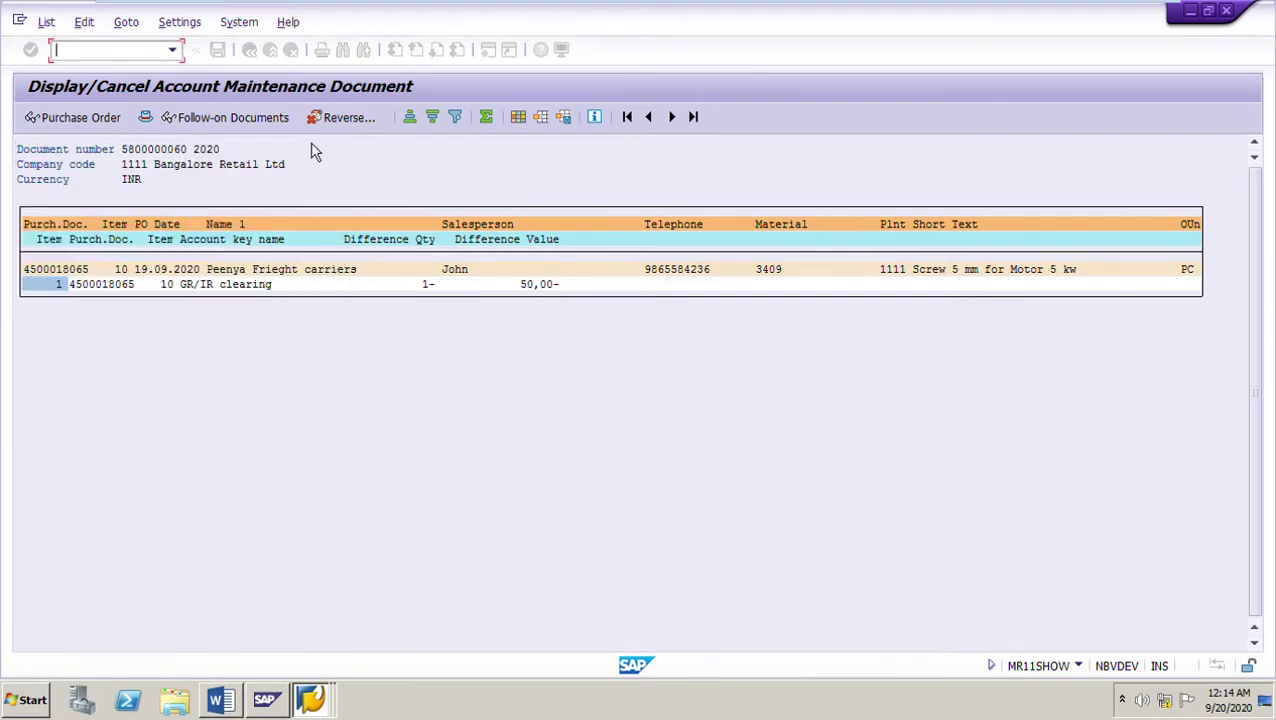
{"action": "left_click", "coordinate": [250, 50]}
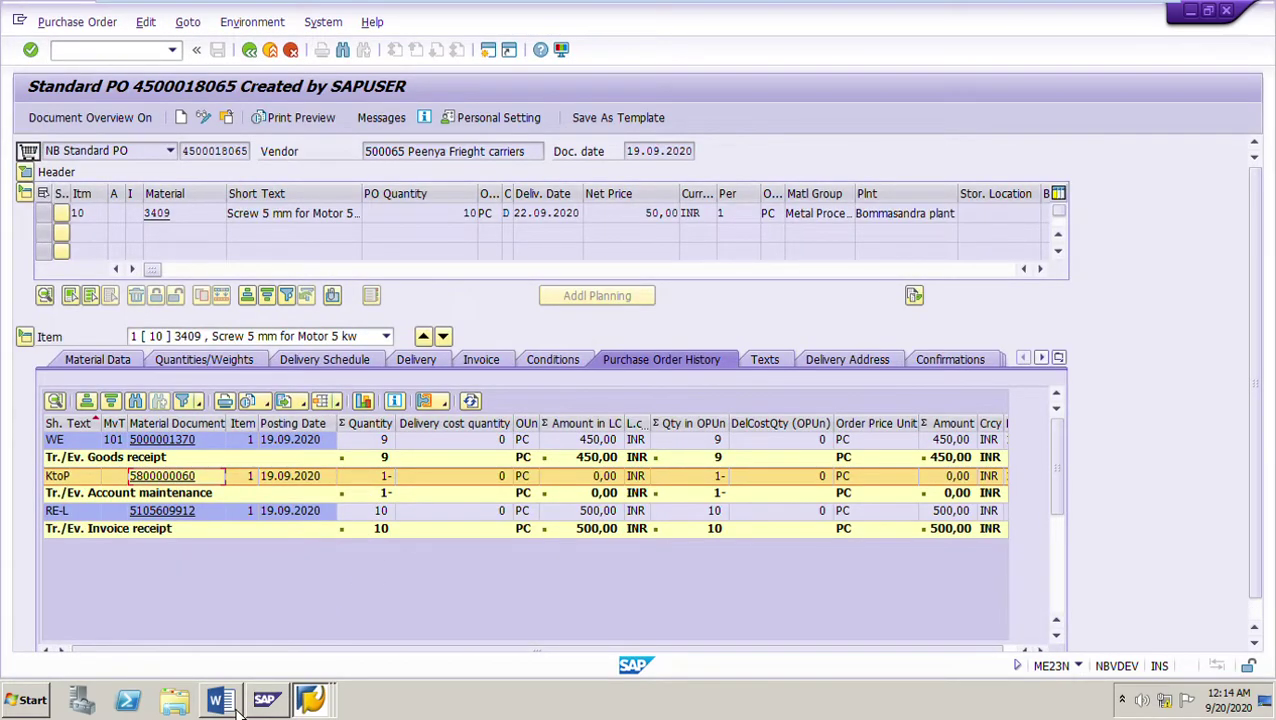
{"action": "left_click", "coordinate": [308, 700]}
{"action": "left_click", "coordinate": [305, 660]}
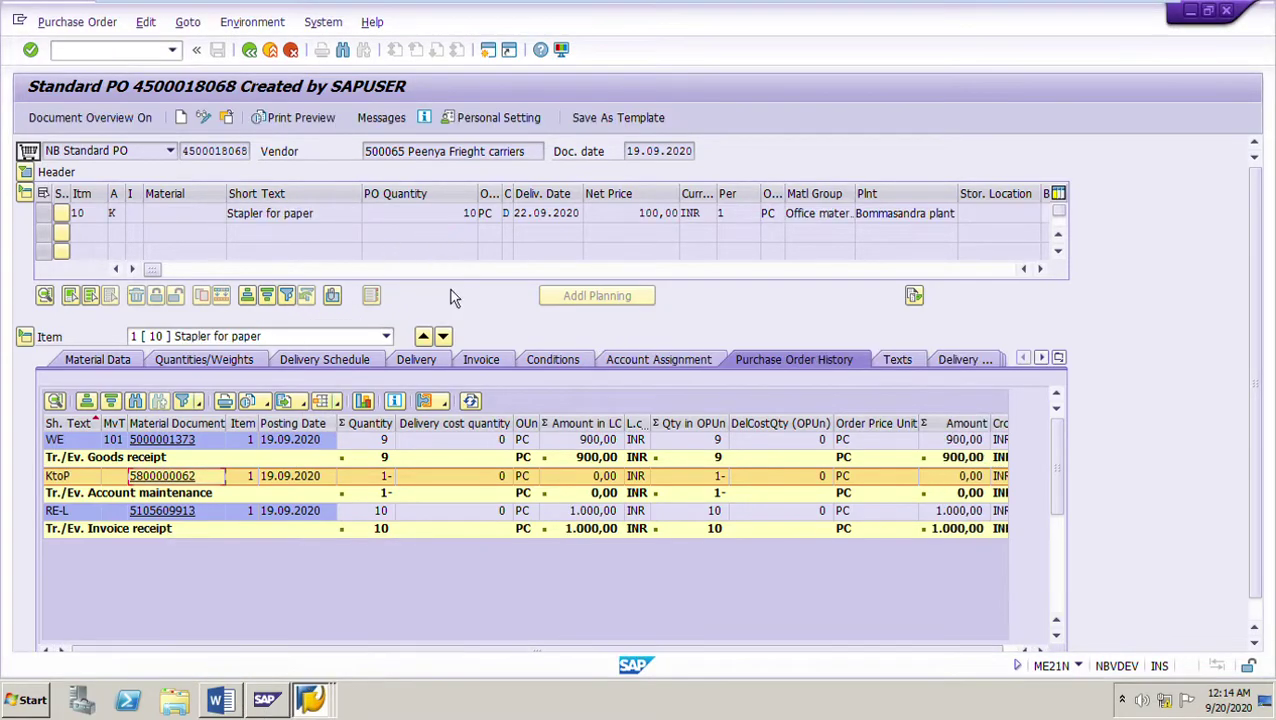
{"action": "left_click", "coordinate": [225, 220]}
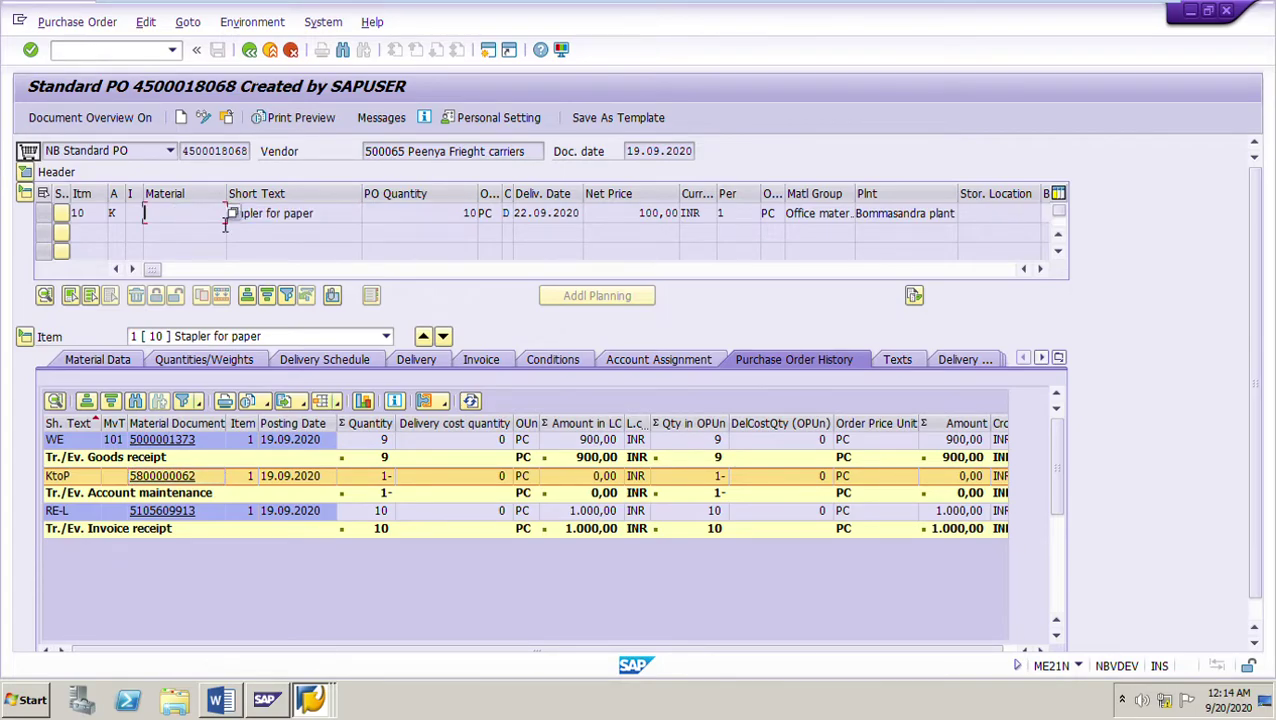
{"action": "left_click", "coordinate": [442, 214]}
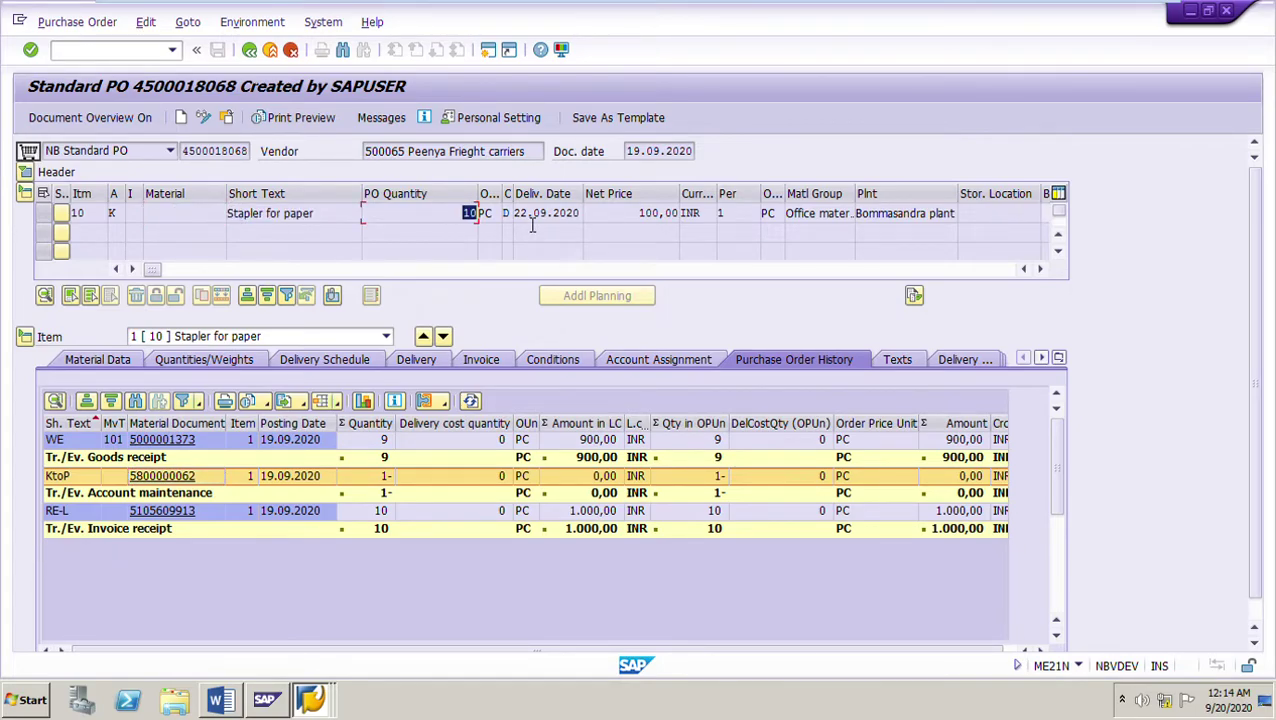
{"action": "left_click", "coordinate": [126, 215]}
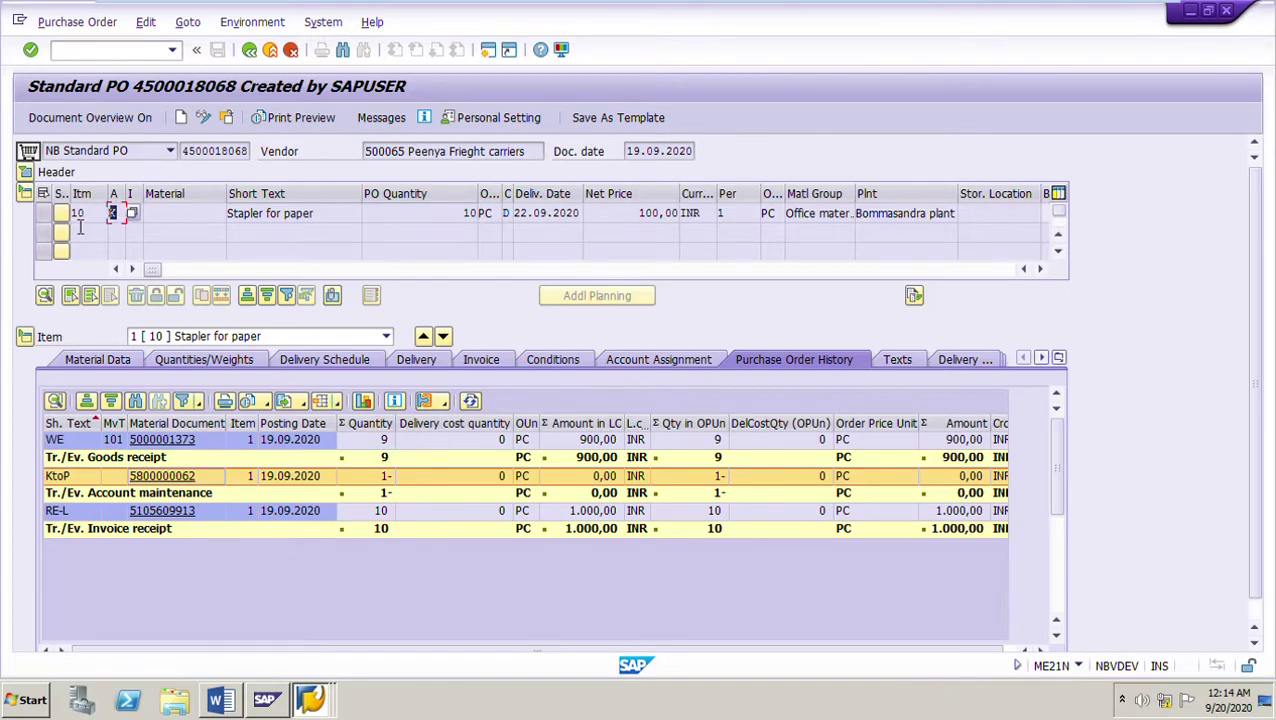
Step: Check the item's account assignment: cost center 1111 and G/L account 400000
{"action": "left_click", "coordinate": [669, 366]}
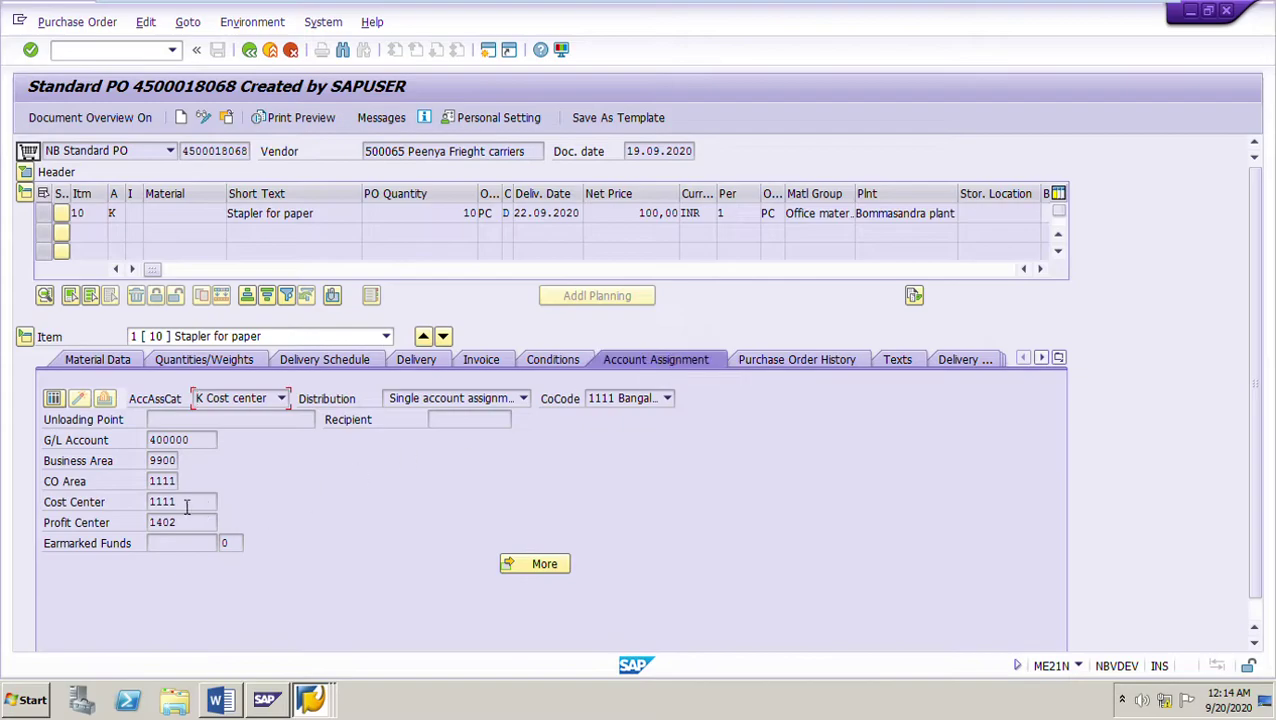
{"action": "left_click", "coordinate": [198, 504]}
{"action": "left_click_drag", "start_coordinate": [178, 501], "coordinate": [106, 509]}
{"action": "left_click", "coordinate": [212, 441]}
{"action": "left_click_drag", "start_coordinate": [198, 441], "coordinate": [138, 448]}
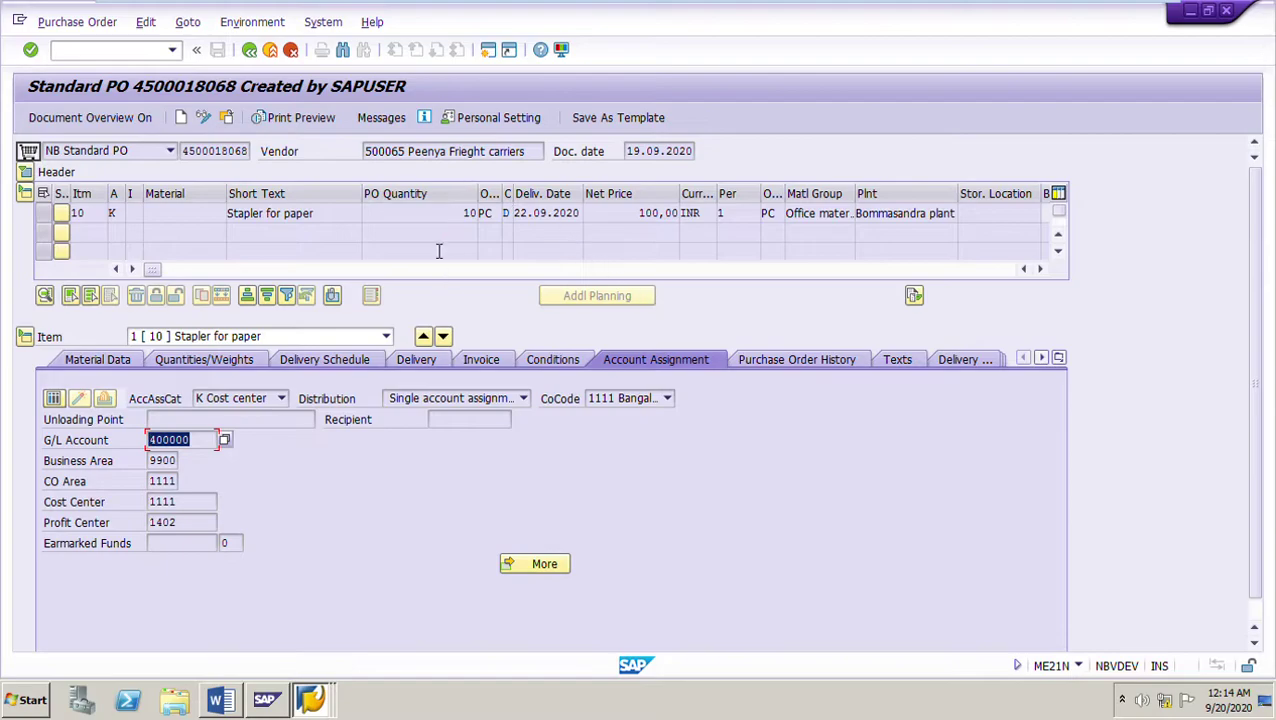
Step: Review the history: goods receipt 9, invoice receipt 10, account maintenance 1- at 0,00
{"action": "left_click", "coordinate": [829, 368]}
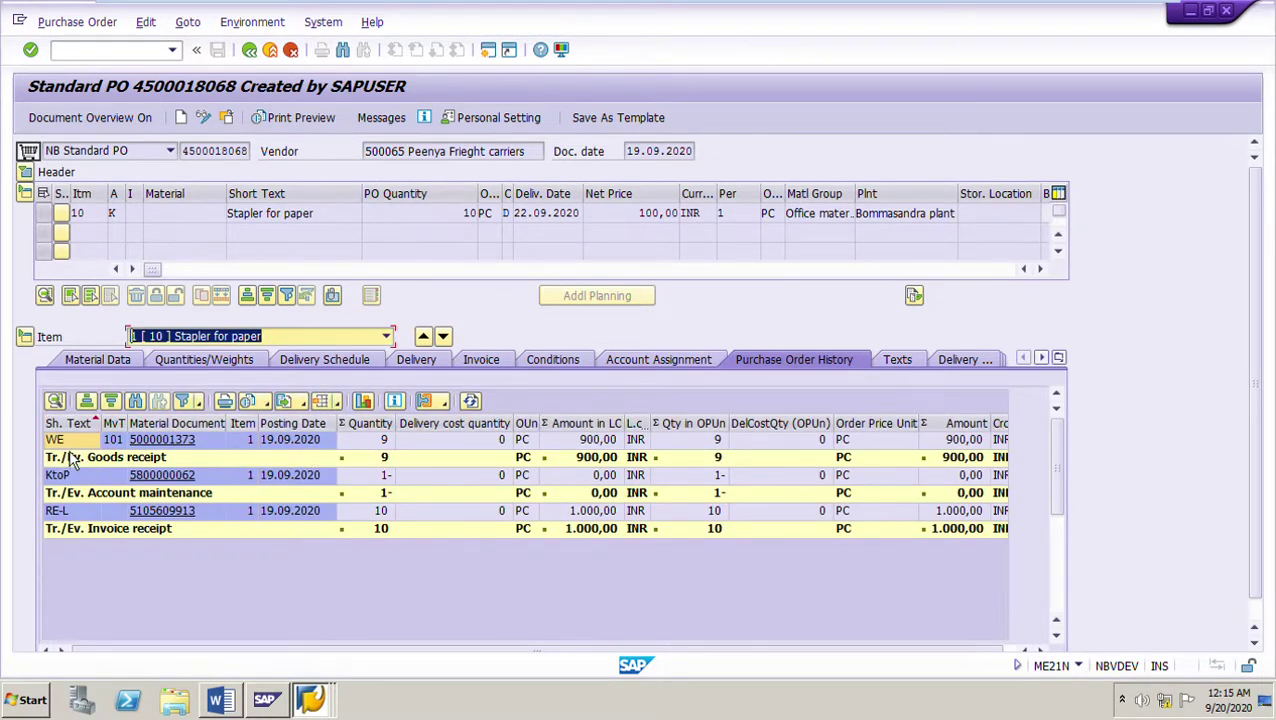
{"action": "left_click", "coordinate": [70, 450]}
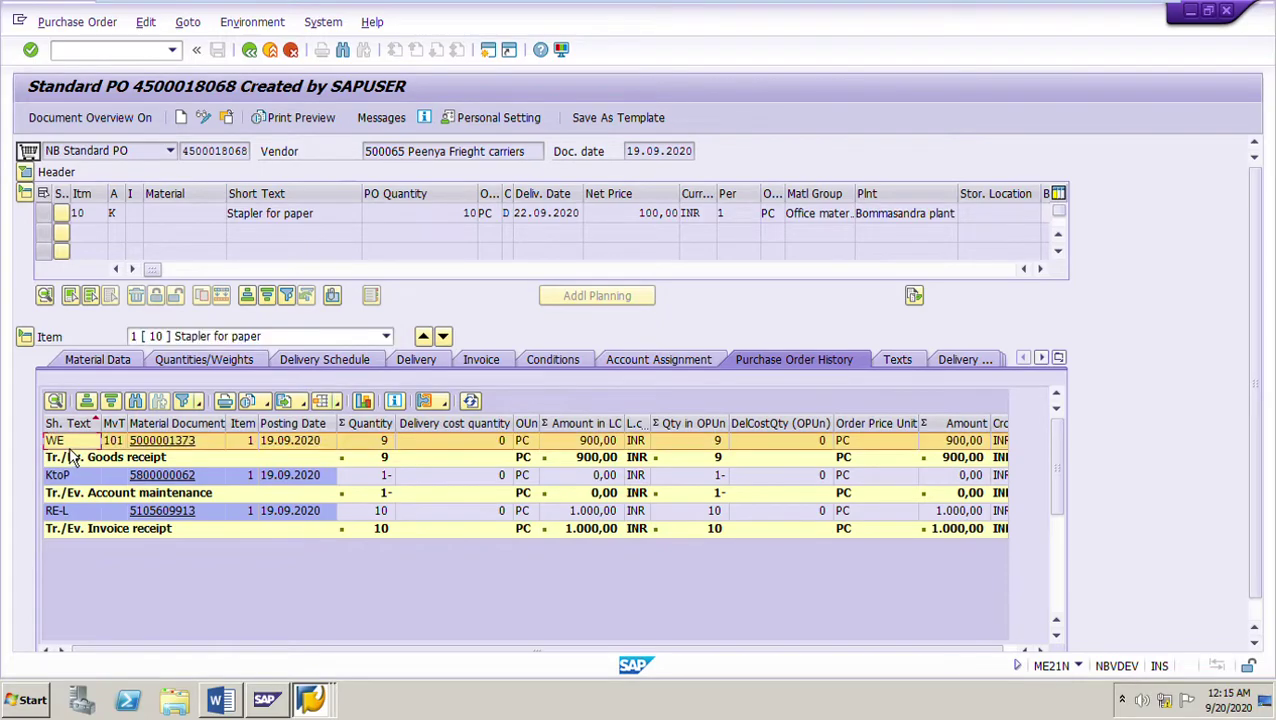
{"action": "left_click", "coordinate": [80, 513]}
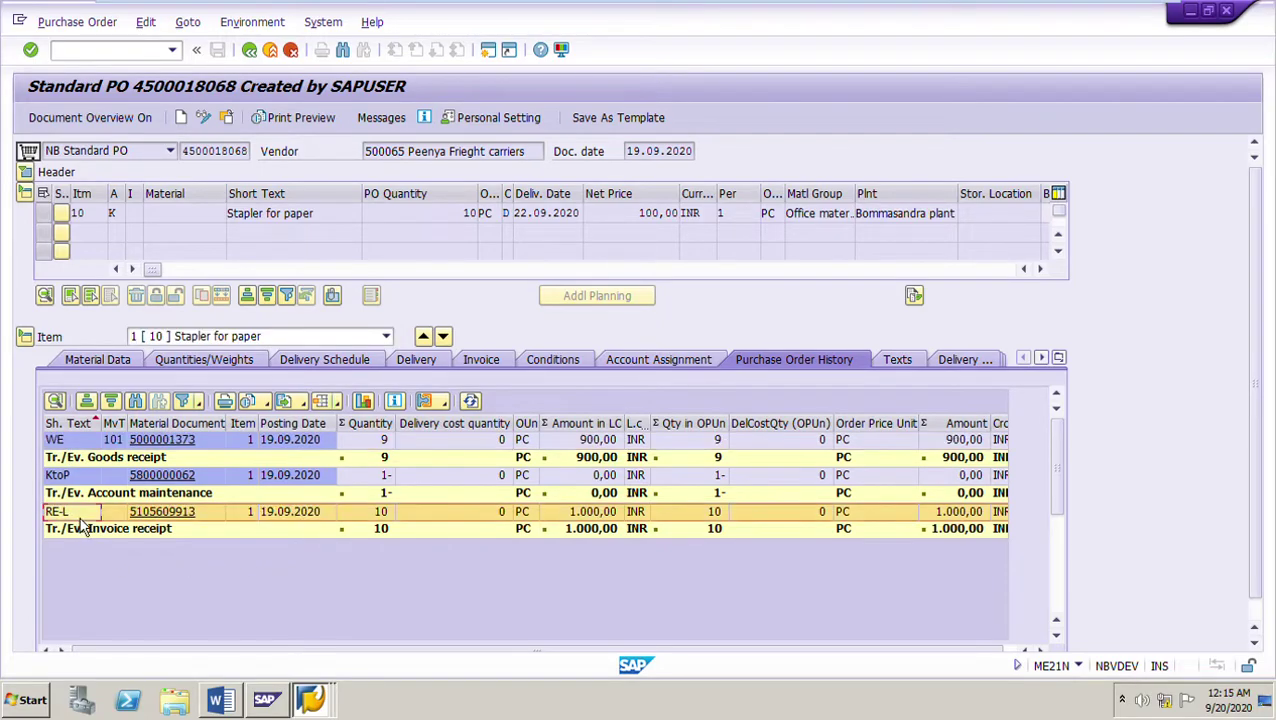
{"action": "left_click", "coordinate": [67, 444]}
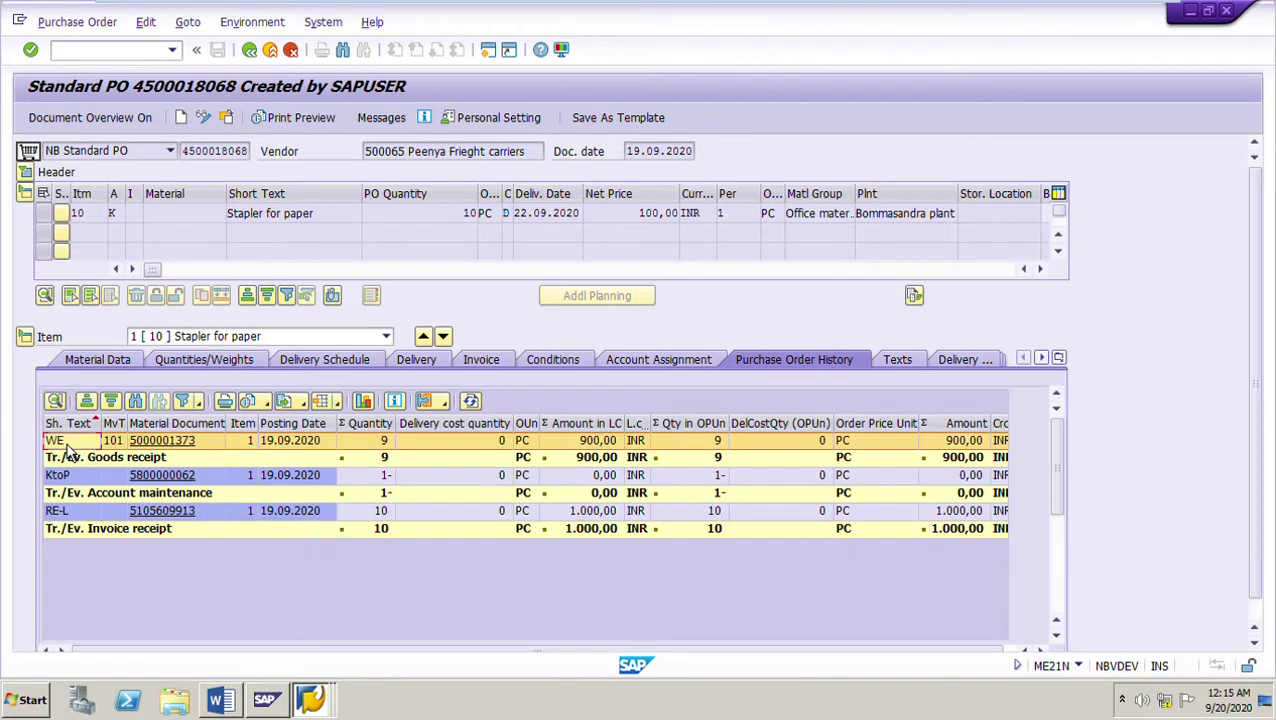
{"action": "left_click", "coordinate": [70, 518]}
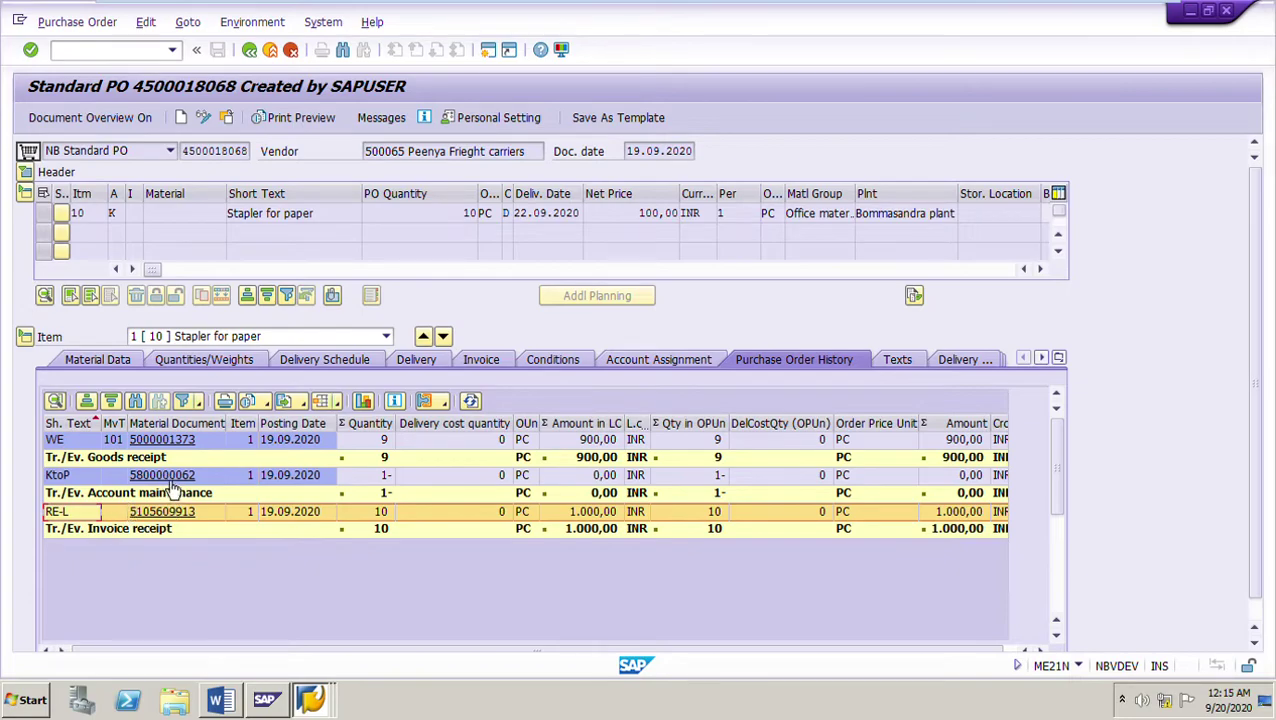
{"action": "left_click", "coordinate": [84, 484]}
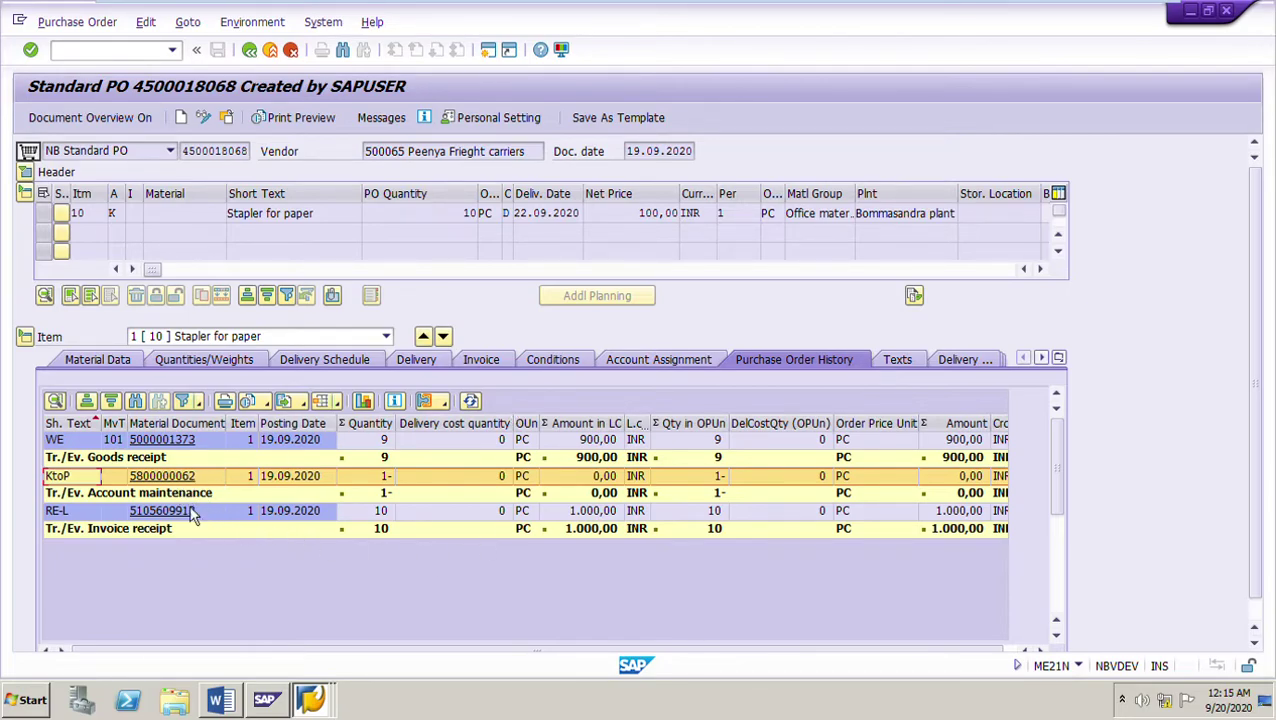
{"action": "left_click", "coordinate": [170, 479]}
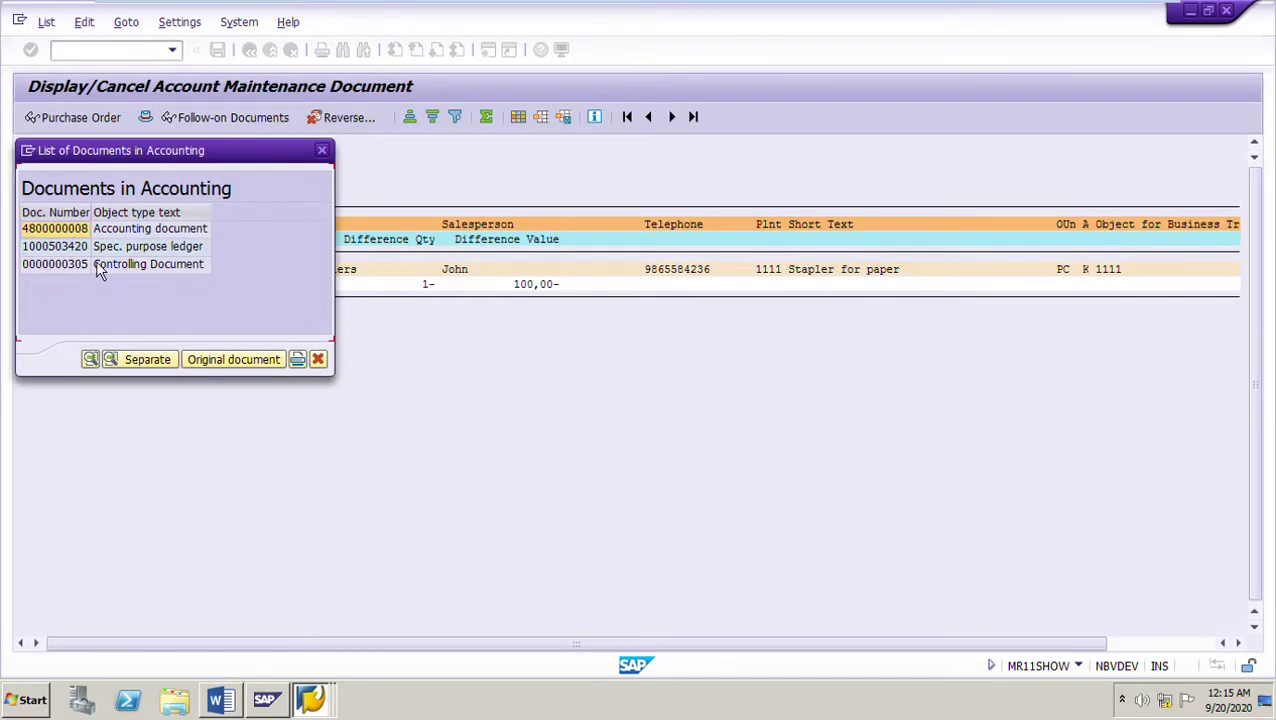
{"action": "double_click", "coordinate": [66, 232]}
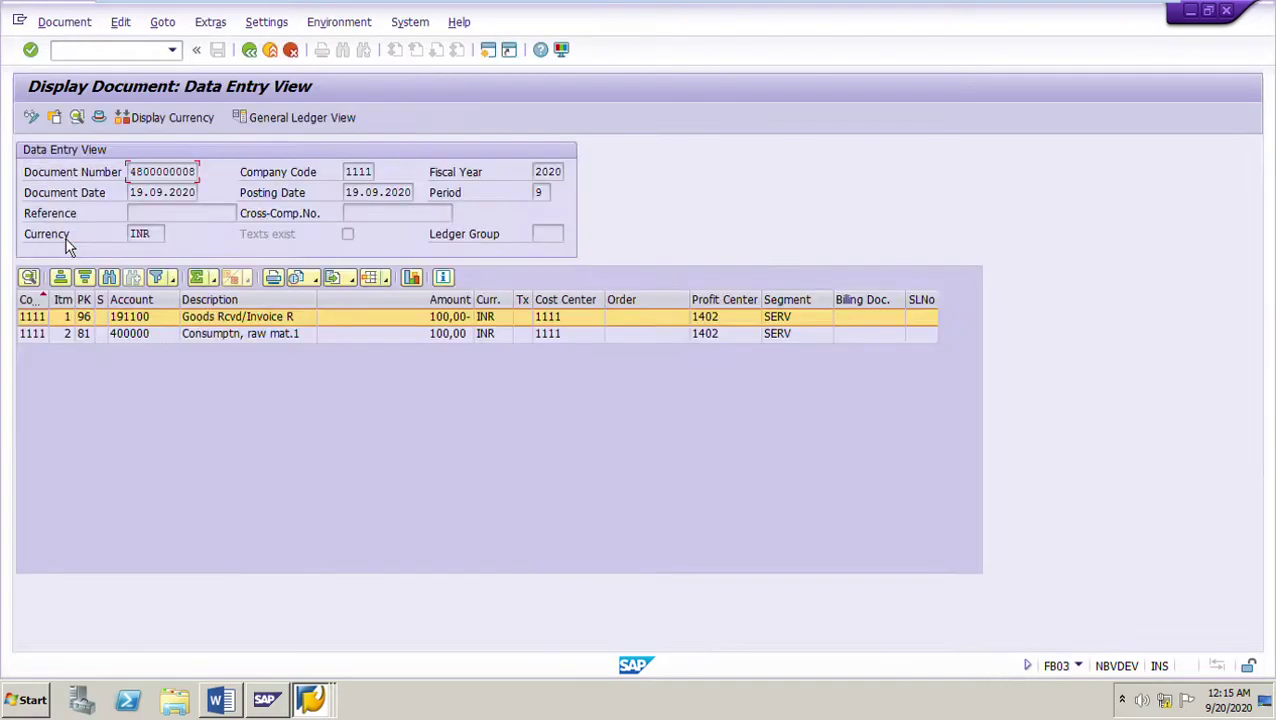
{"action": "left_click", "coordinate": [466, 341]}
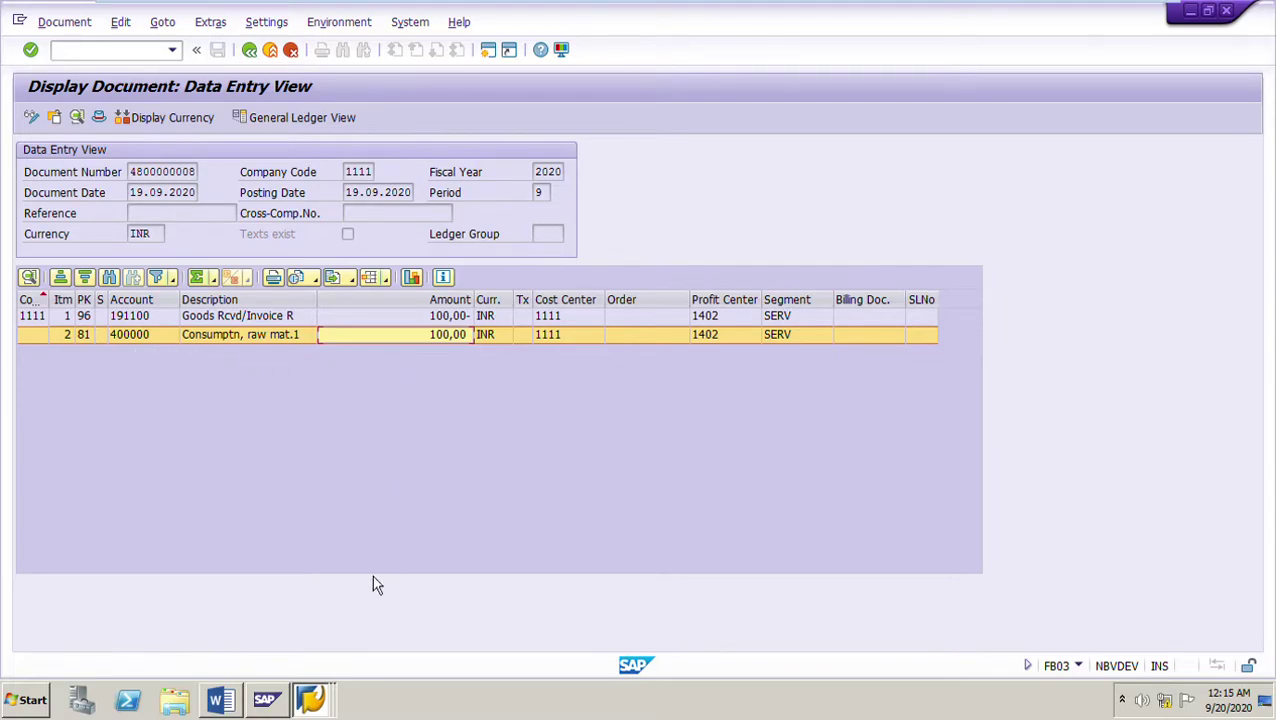
{"action": "left_click", "coordinate": [253, 53]}
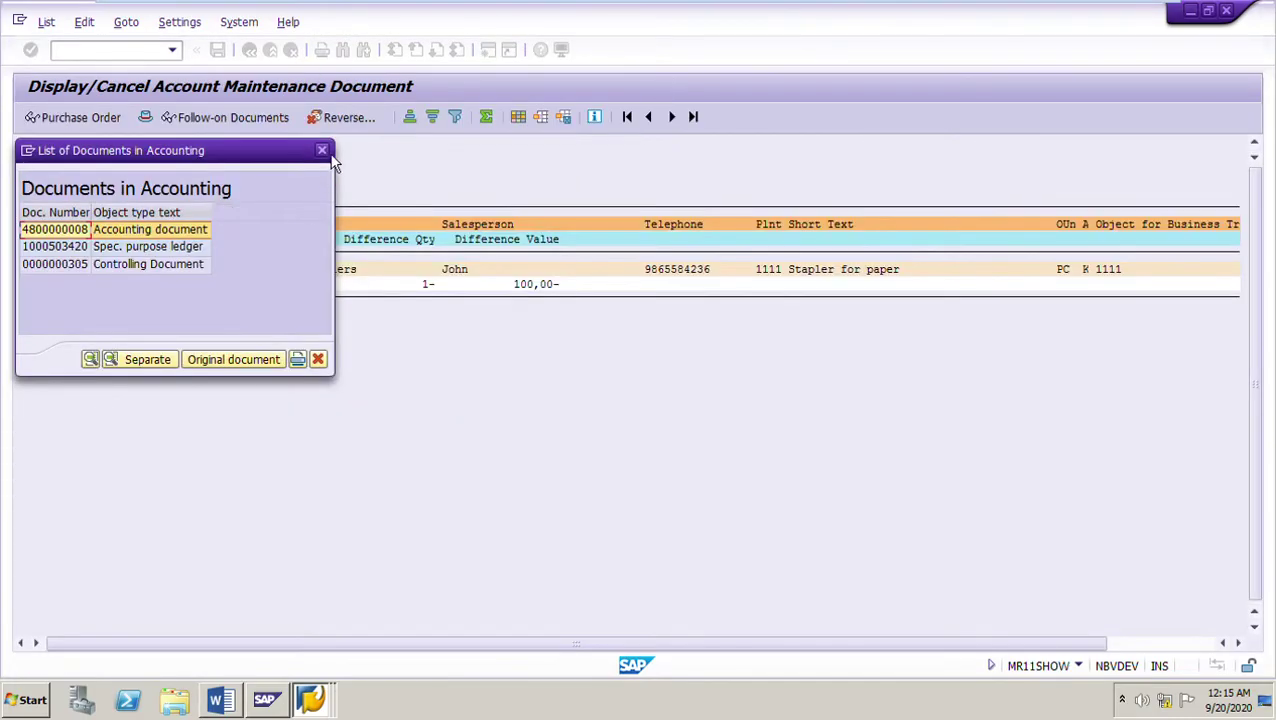
{"action": "left_click", "coordinate": [322, 151]}
{"action": "left_click", "coordinate": [221, 700]}
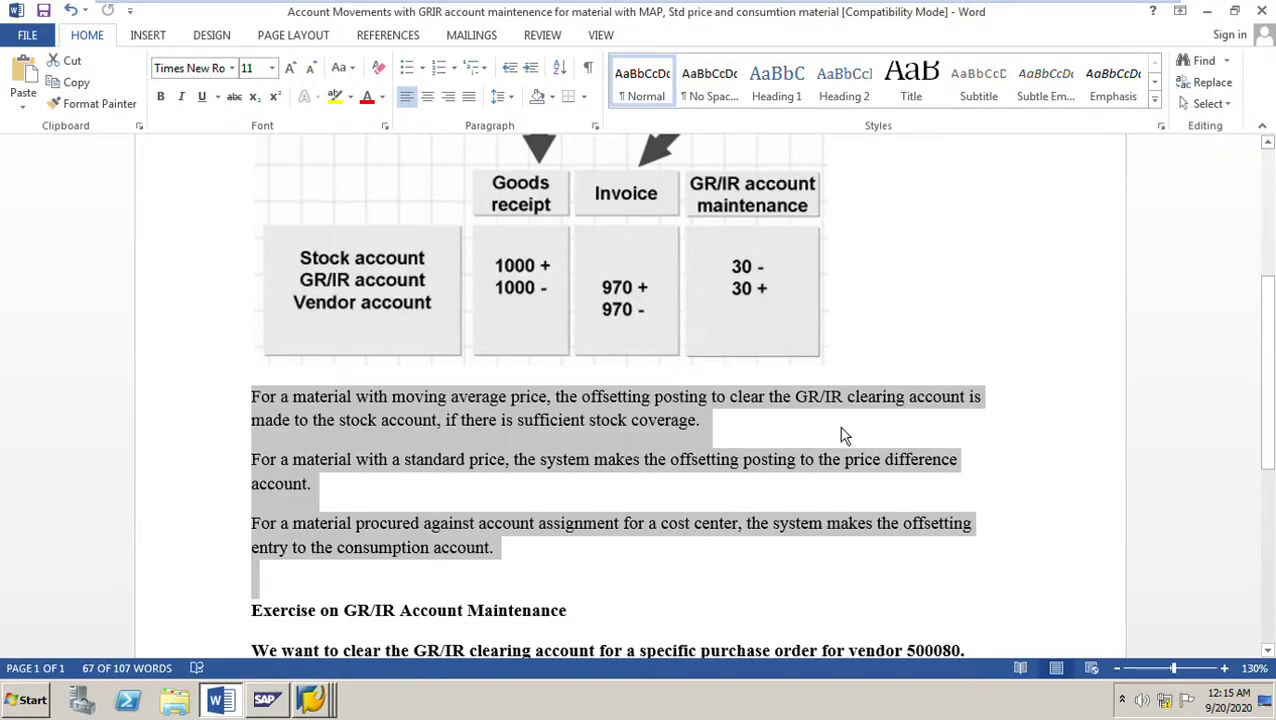
{"action": "left_click", "coordinate": [750, 420]}
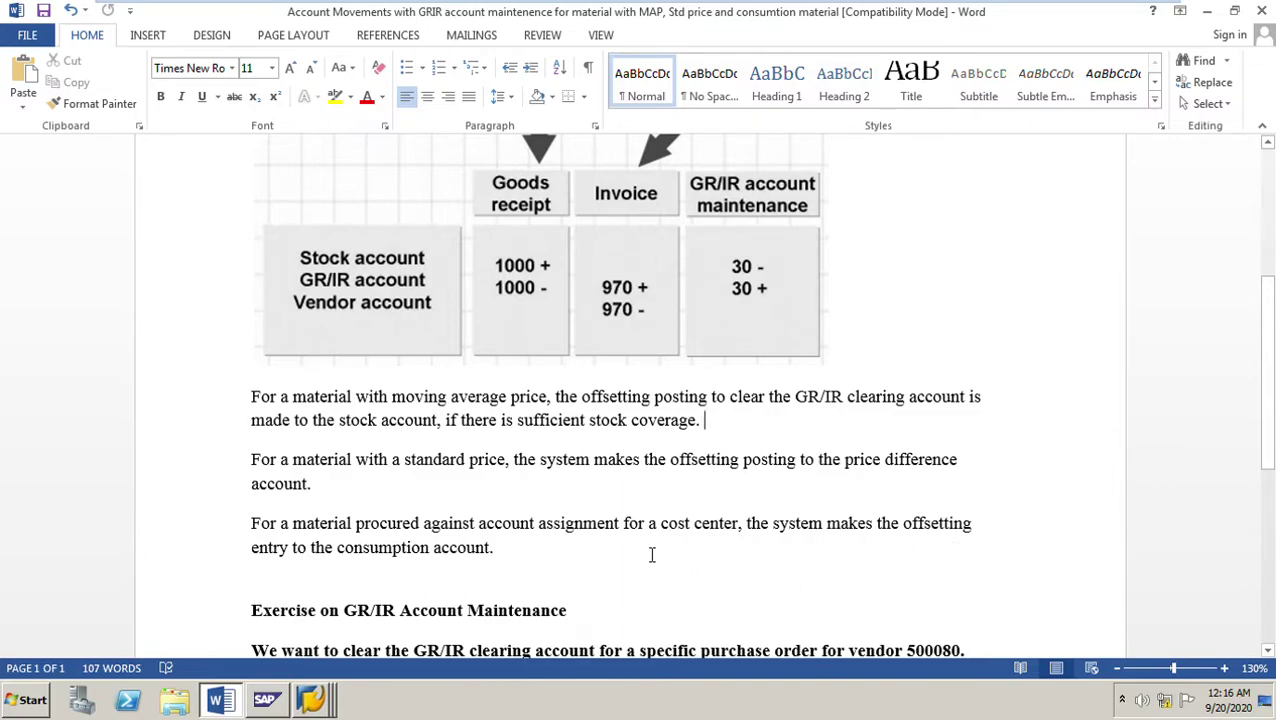
{"action": "scroll", "coordinate": [740, 515], "scroll_direction": "up", "scroll_amount": 3}
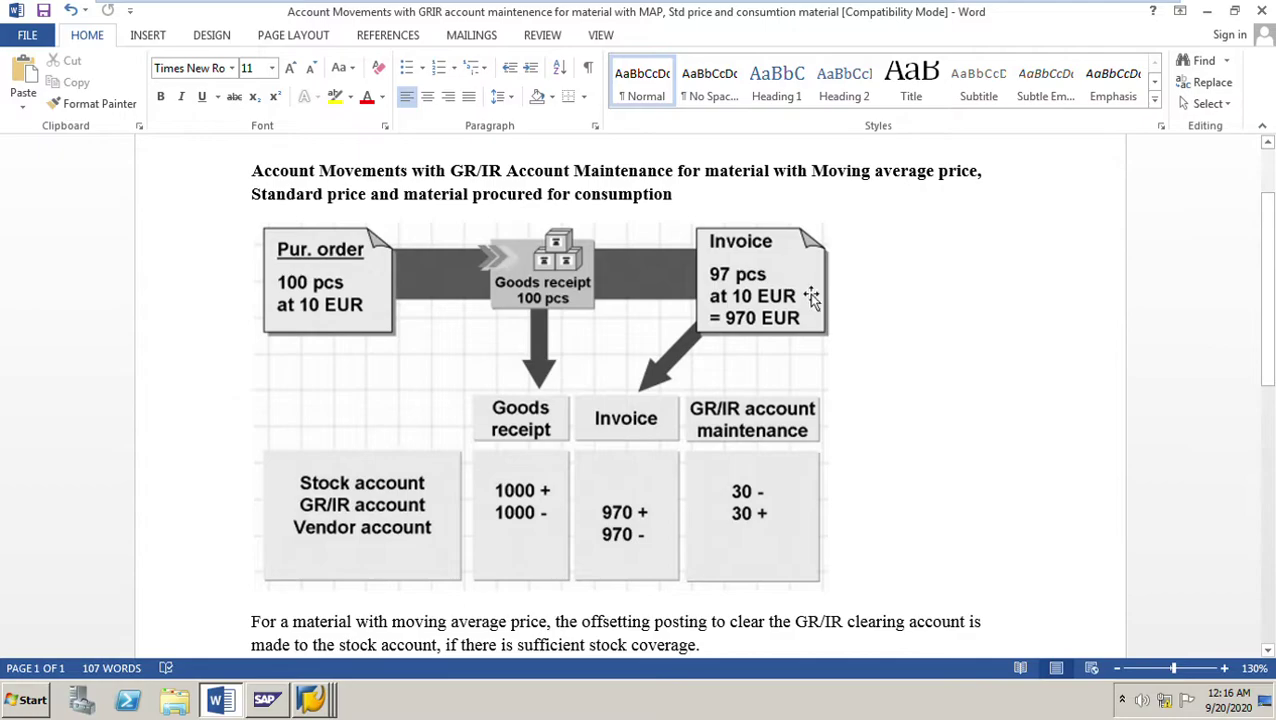
{"action": "scroll", "coordinate": [901, 350], "scroll_direction": "down", "scroll_amount": 1}
{"action": "scroll", "coordinate": [901, 350], "scroll_direction": "down", "scroll_amount": 4}
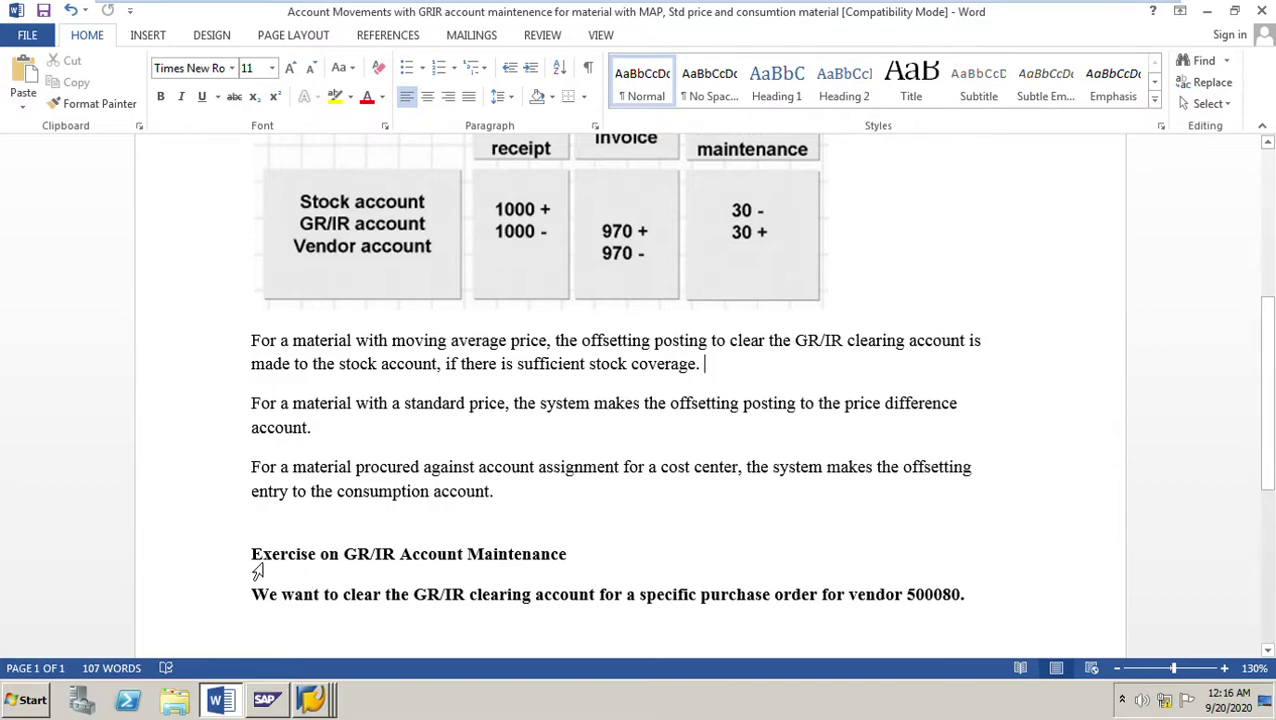
{"action": "left_click_drag", "start_coordinate": [253, 561], "coordinate": [1014, 598]}
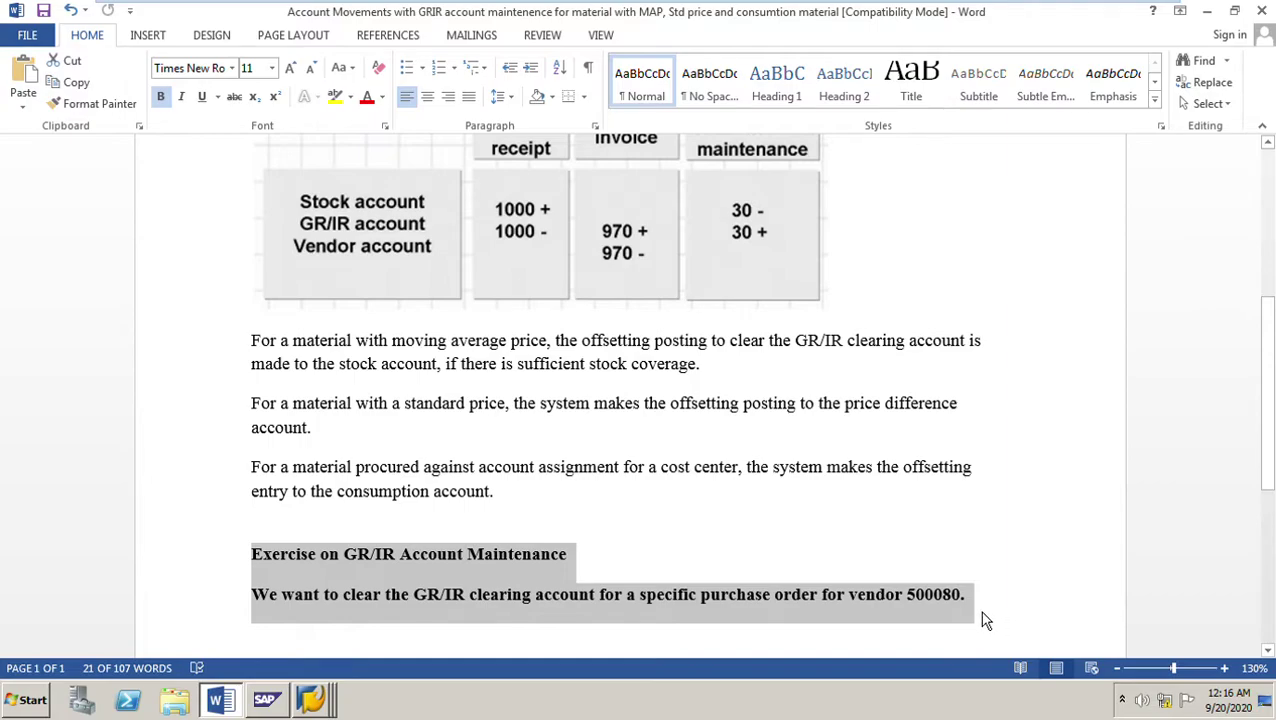
{"action": "left_click", "coordinate": [1082, 594]}
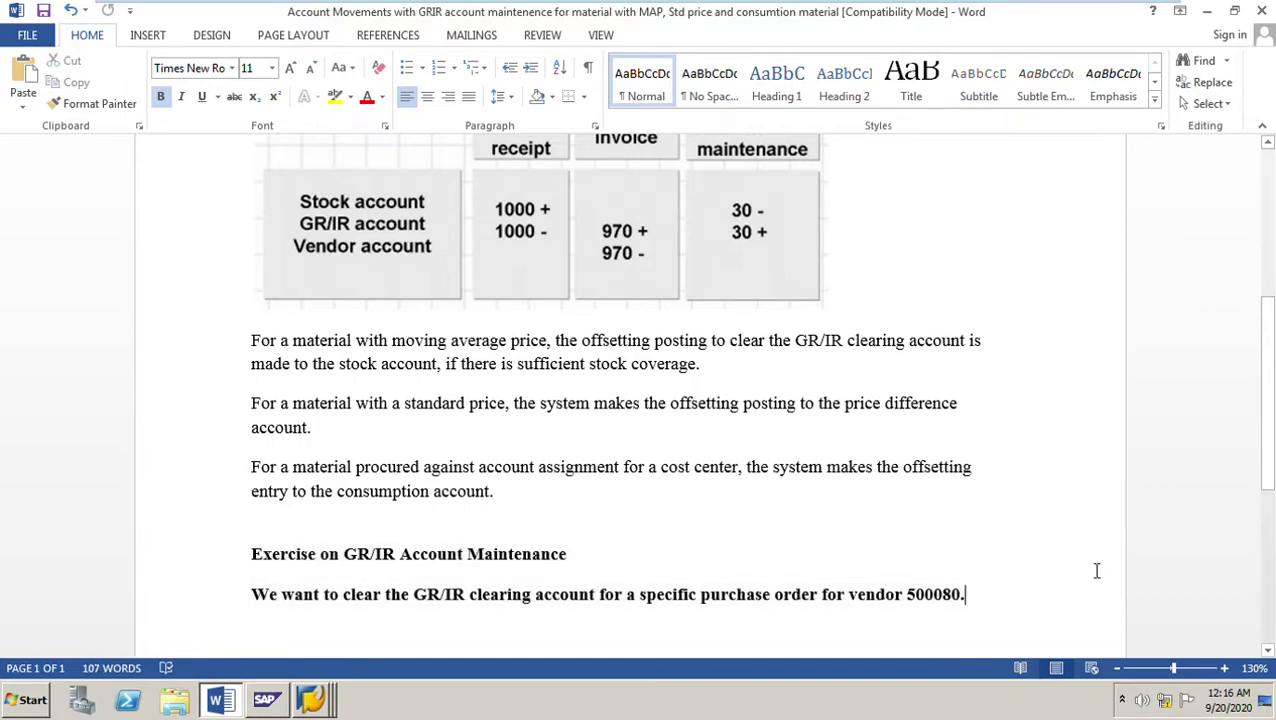